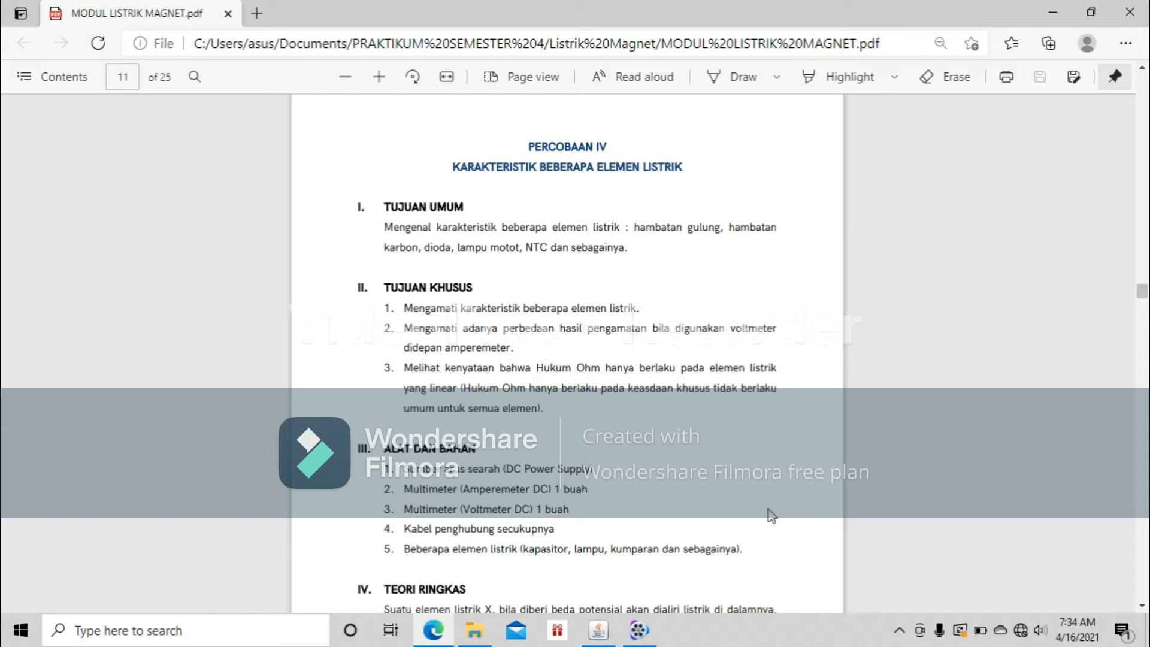
# Step: Read the Percobaan IV section of the lab module, from its objectives through the circuit diagrams to the work procedure
pyautogui.moveTo(1142, 290); pyautogui.dragTo(1142, 298)
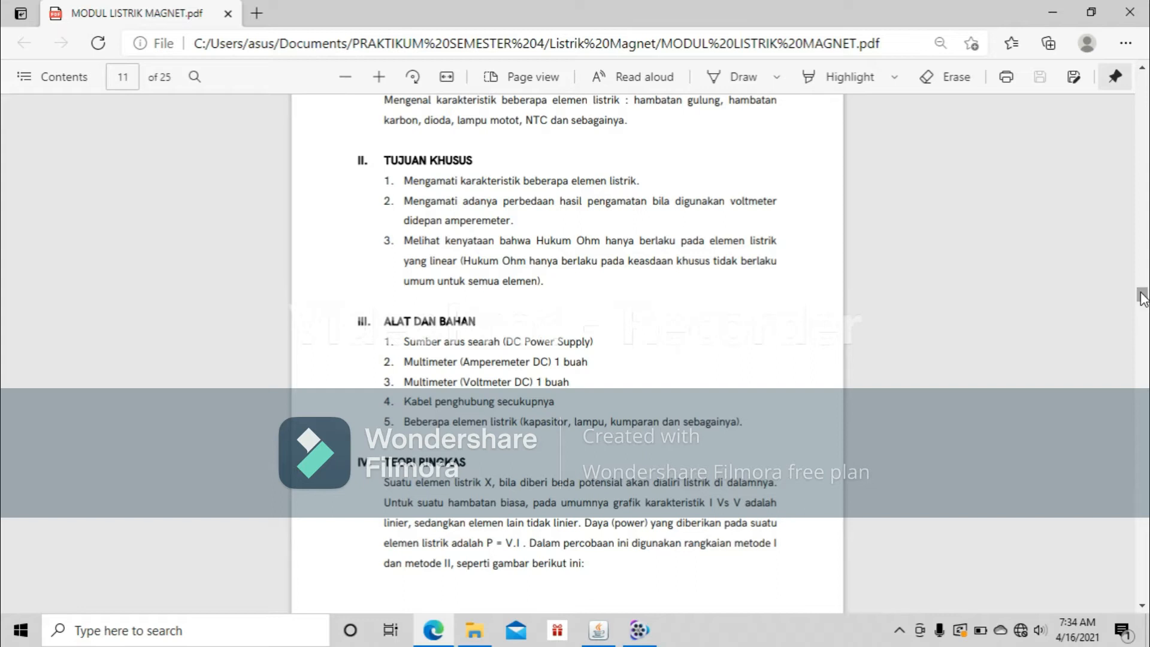
pyautogui.moveTo(1143, 298)
pyautogui.mouseDown()
pyautogui.moveTo(1142, 322)
pyautogui.moveTo(1142, 313)
pyautogui.mouseUp()
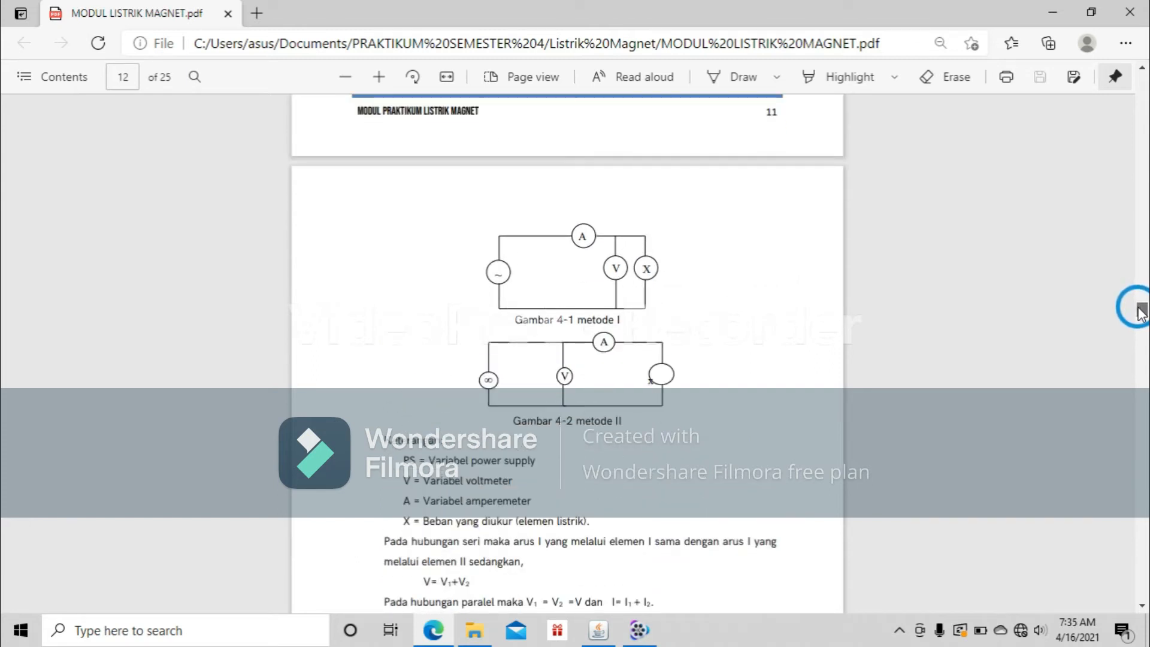
pyautogui.moveTo(1142, 312); pyautogui.dragTo(1138, 336)
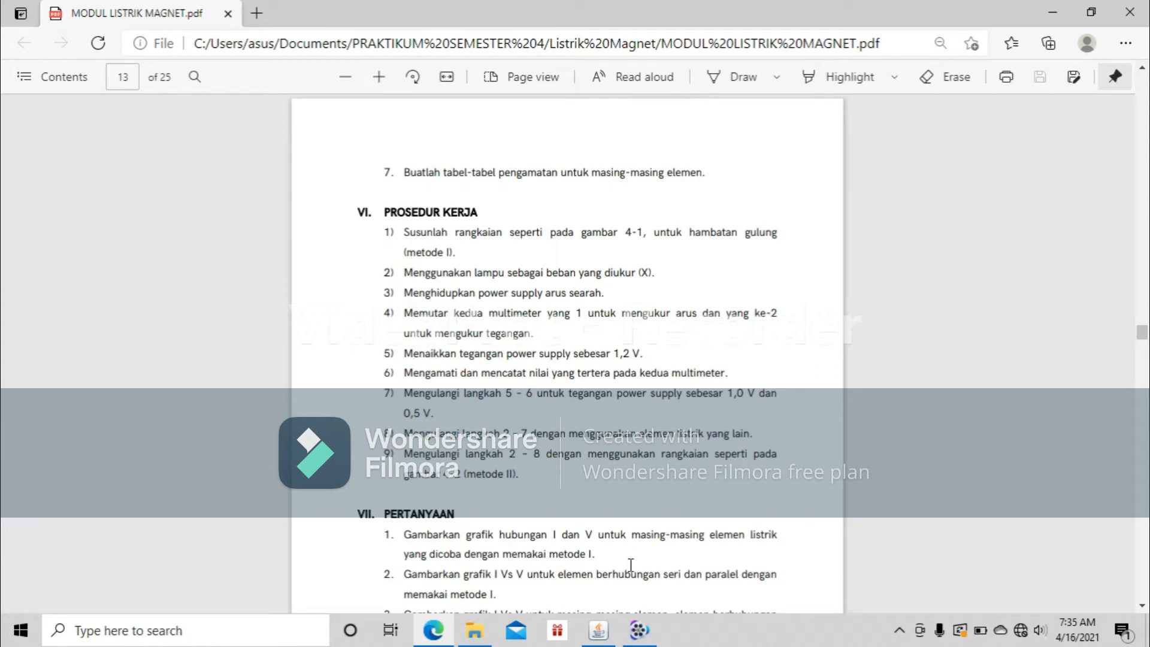
# Step: Switch to Rangkaian Kit Konstruksi and place a battery, an ammeter above and a light bulb opposite the battery in the workspace
pyautogui.moveTo(598, 631)
pyautogui.click(587, 579)
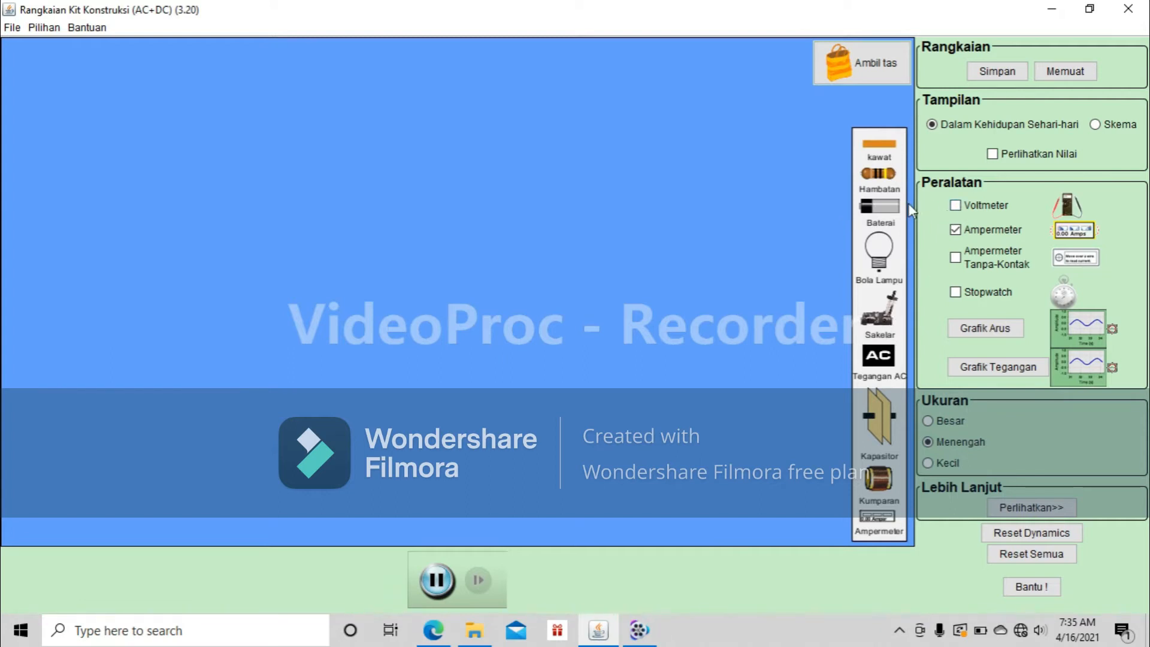
pyautogui.moveTo(881, 206); pyautogui.dragTo(243, 271)
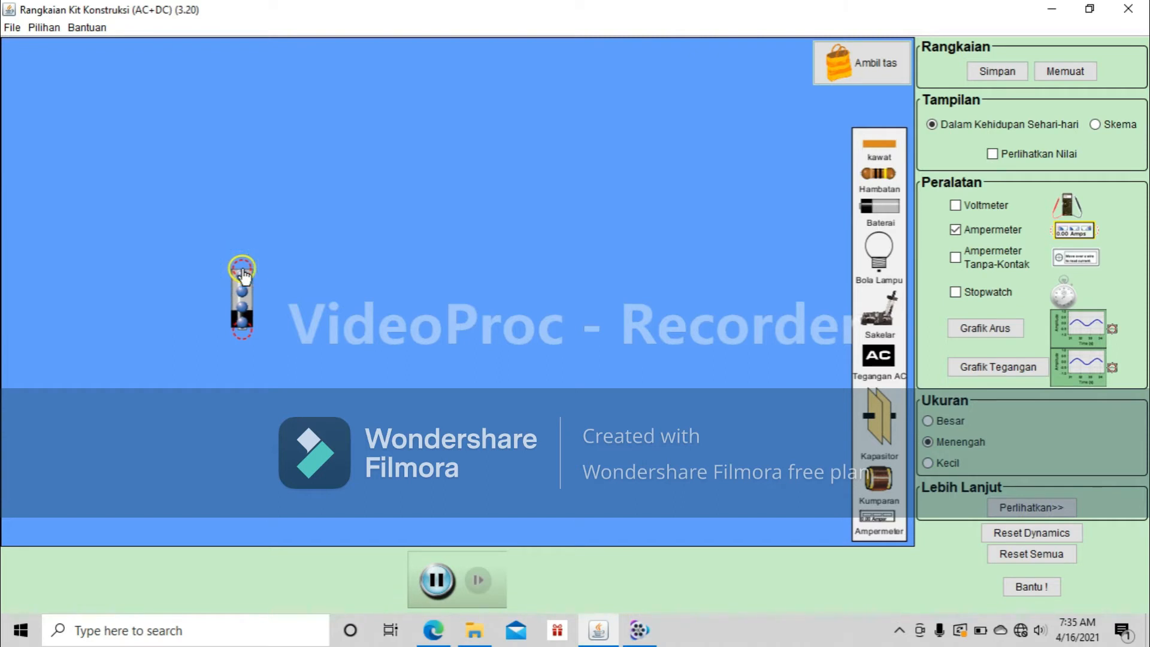
pyautogui.moveTo(958, 206); pyautogui.dragTo(957, 234)
pyautogui.click(956, 231)
pyautogui.click(955, 232)
pyautogui.moveTo(875, 513); pyautogui.dragTo(481, 160)
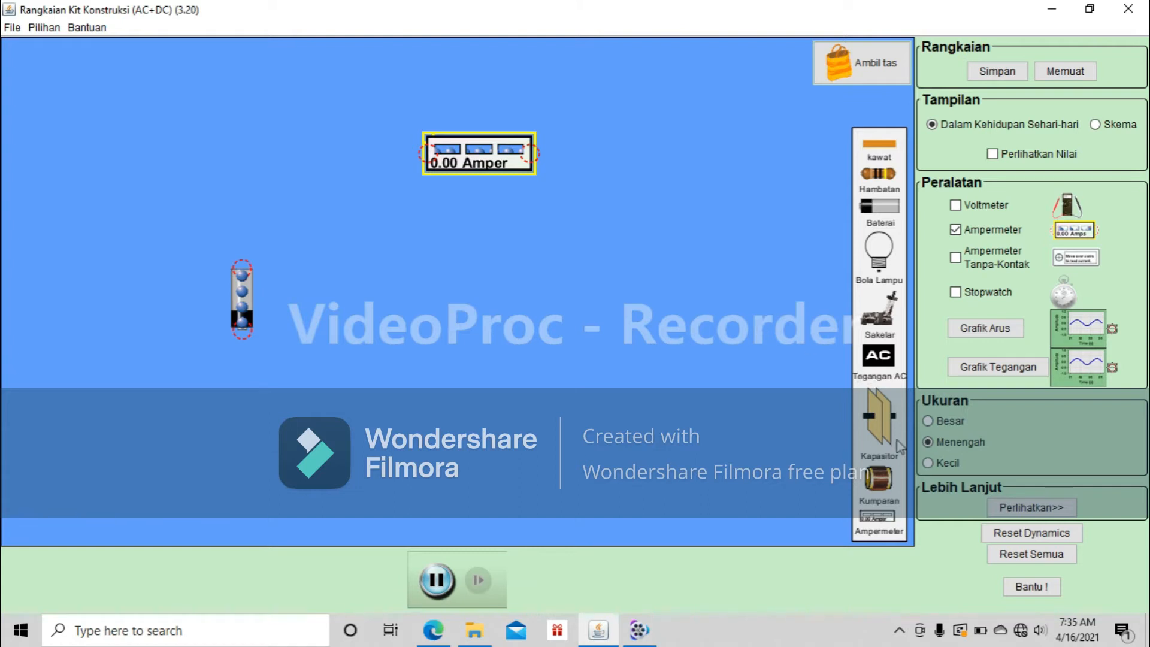
pyautogui.moveTo(877, 264); pyautogui.dragTo(733, 333)
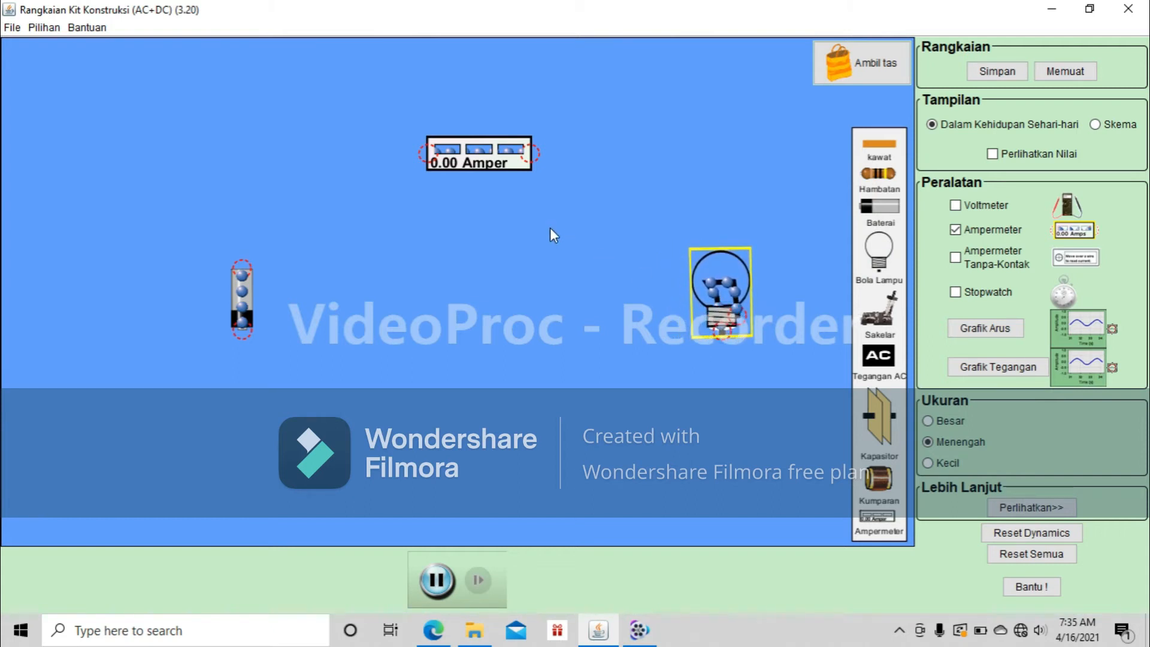
pyautogui.moveTo(490, 165); pyautogui.dragTo(447, 165)
# Step: Enable the voltmeter and position it between the battery and the light bulb
pyautogui.click(955, 210)
pyautogui.click(490, 285)
pyautogui.moveTo(493, 290); pyautogui.dragTo(562, 300)
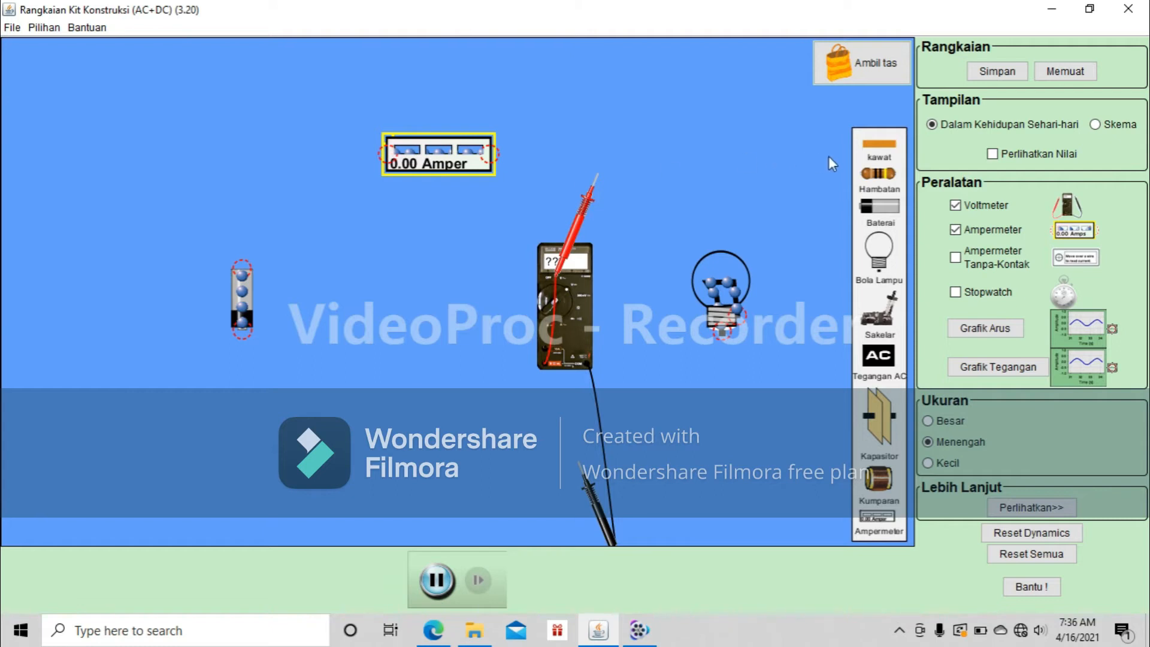
# Step: Wire the ammeter's right end to the bulb, and run wires from the bulb's base down and across to below the battery
pyautogui.moveTo(875, 143); pyautogui.dragTo(759, 157)
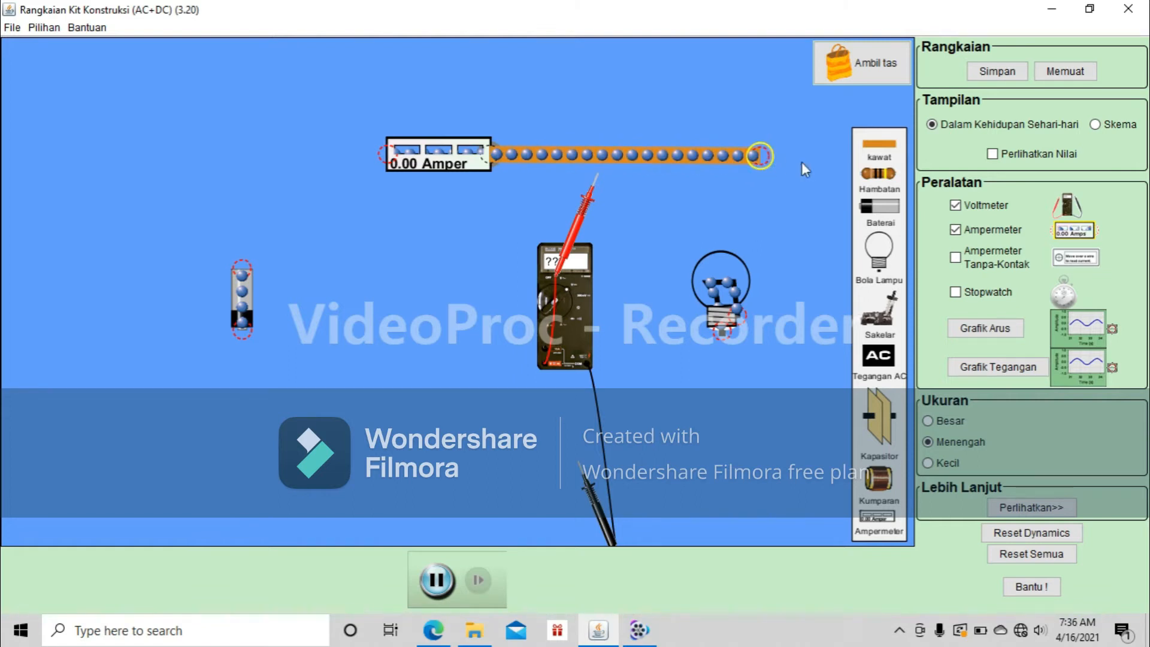
pyautogui.moveTo(879, 144); pyautogui.dragTo(749, 298)
pyautogui.moveTo(879, 146); pyautogui.dragTo(747, 435)
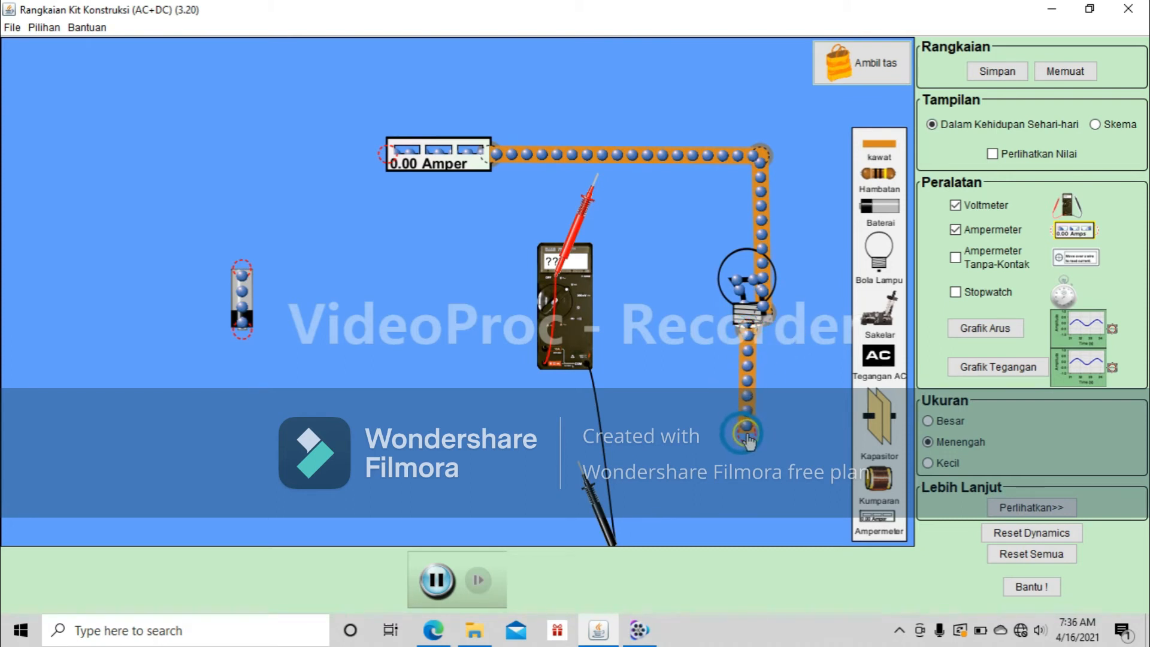
pyautogui.click(892, 147)
pyautogui.moveTo(892, 146); pyautogui.dragTo(246, 440)
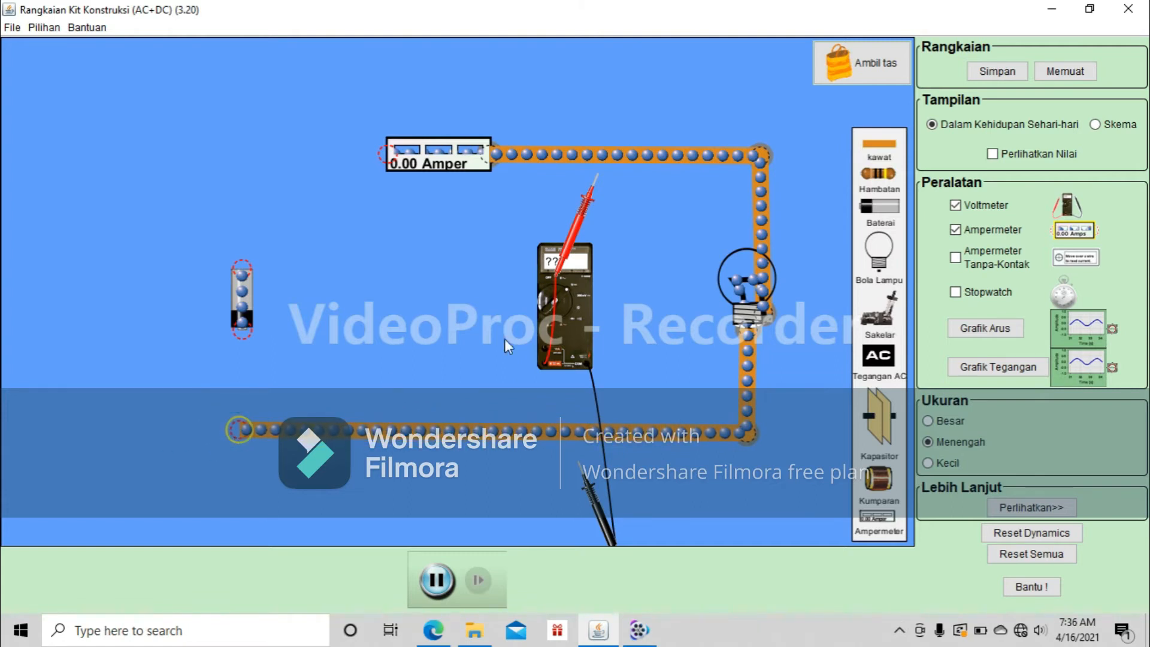
# Step: Close the circuit with wires from the ammeter's left end to the battery's upper end and from its lower end to the bottom wire
pyautogui.moveTo(872, 150); pyautogui.dragTo(296, 186)
pyautogui.moveTo(312, 177); pyautogui.dragTo(242, 161)
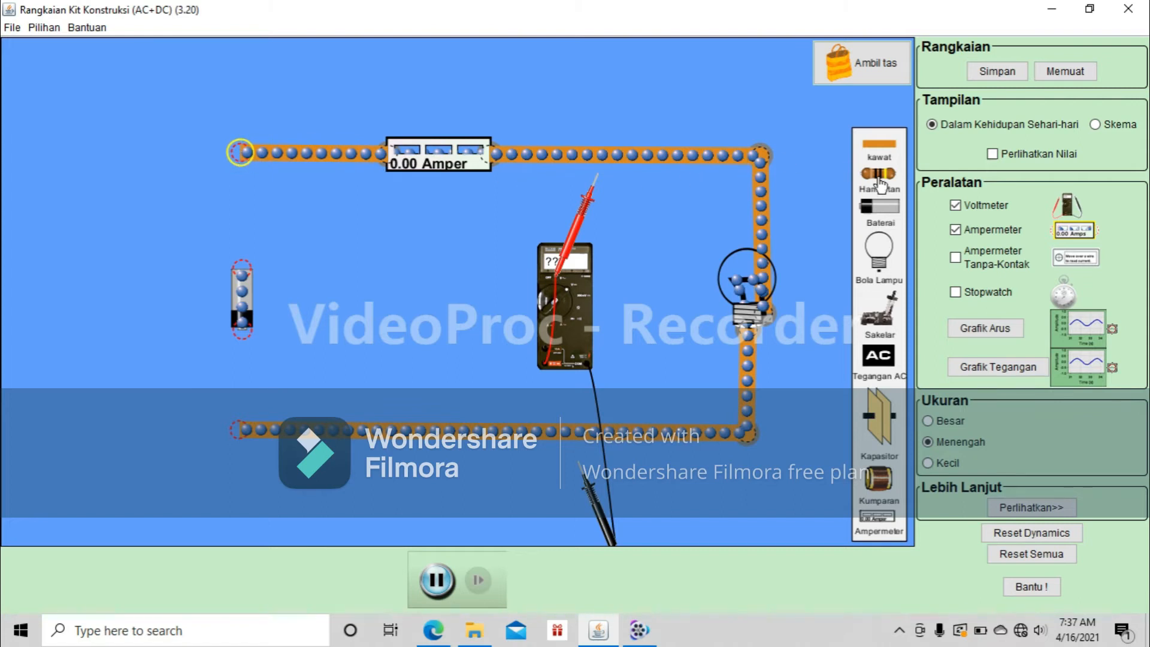
pyautogui.click(877, 149)
pyautogui.moveTo(877, 149); pyautogui.dragTo(248, 264)
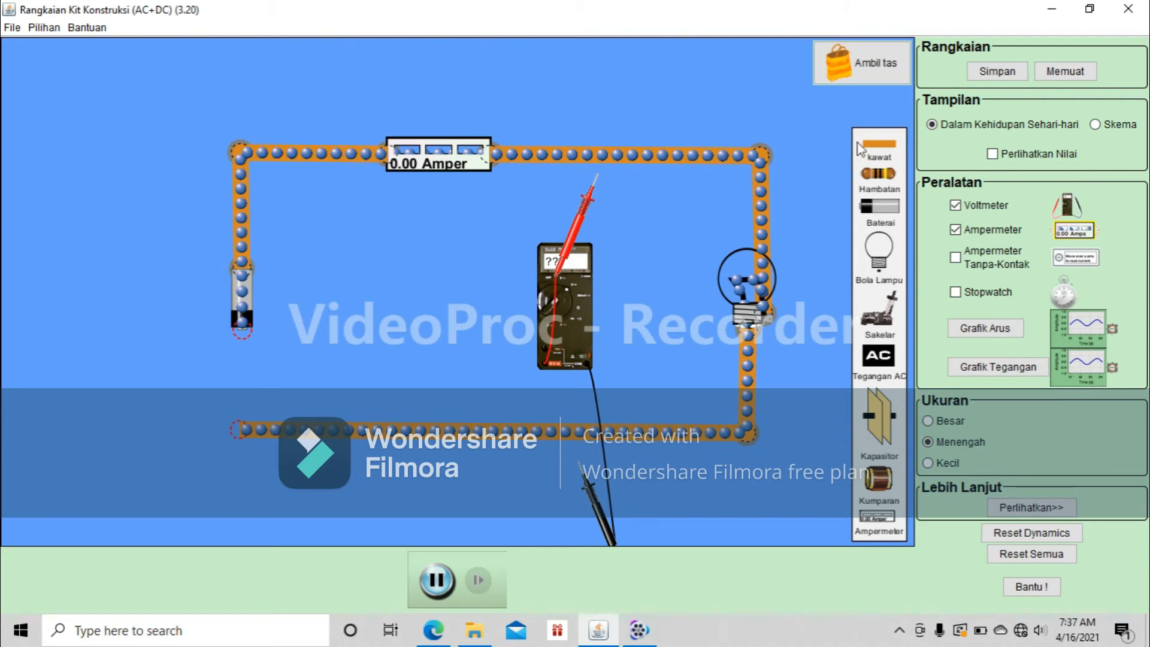
pyautogui.moveTo(877, 149); pyautogui.dragTo(240, 434)
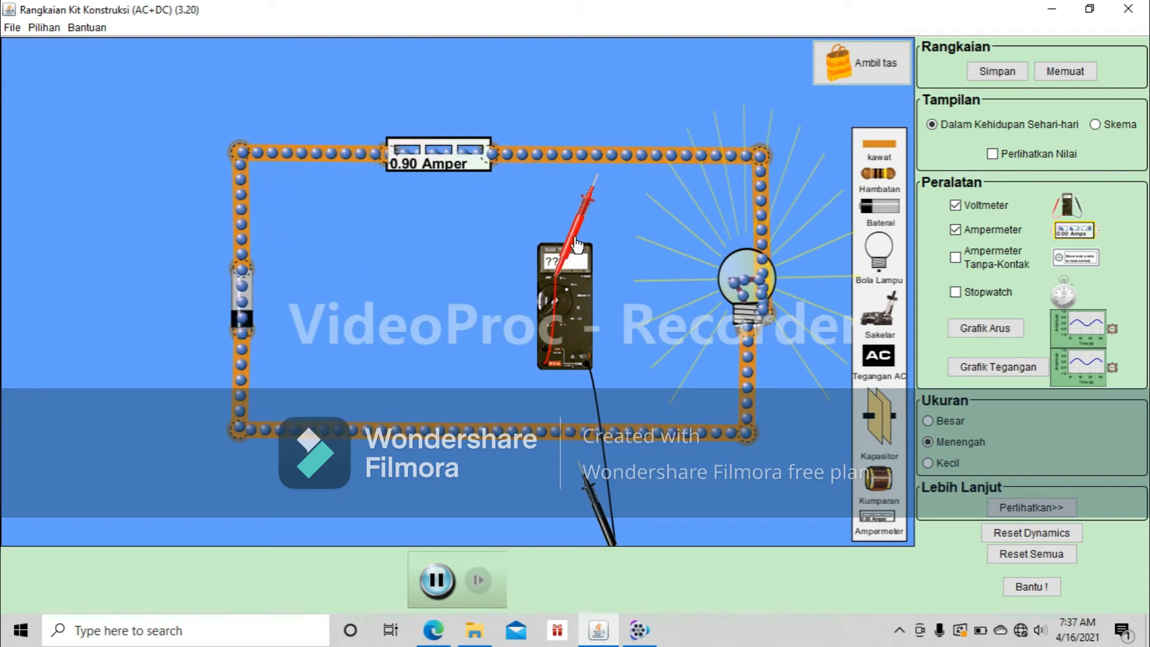
# Step: Connect the voltmeter across the circuit with the black probe on the upper wire and the red probe on the lower wire
pyautogui.moveTo(570, 238); pyautogui.dragTo(505, 229)
pyautogui.moveTo(586, 479); pyautogui.dragTo(584, 459)
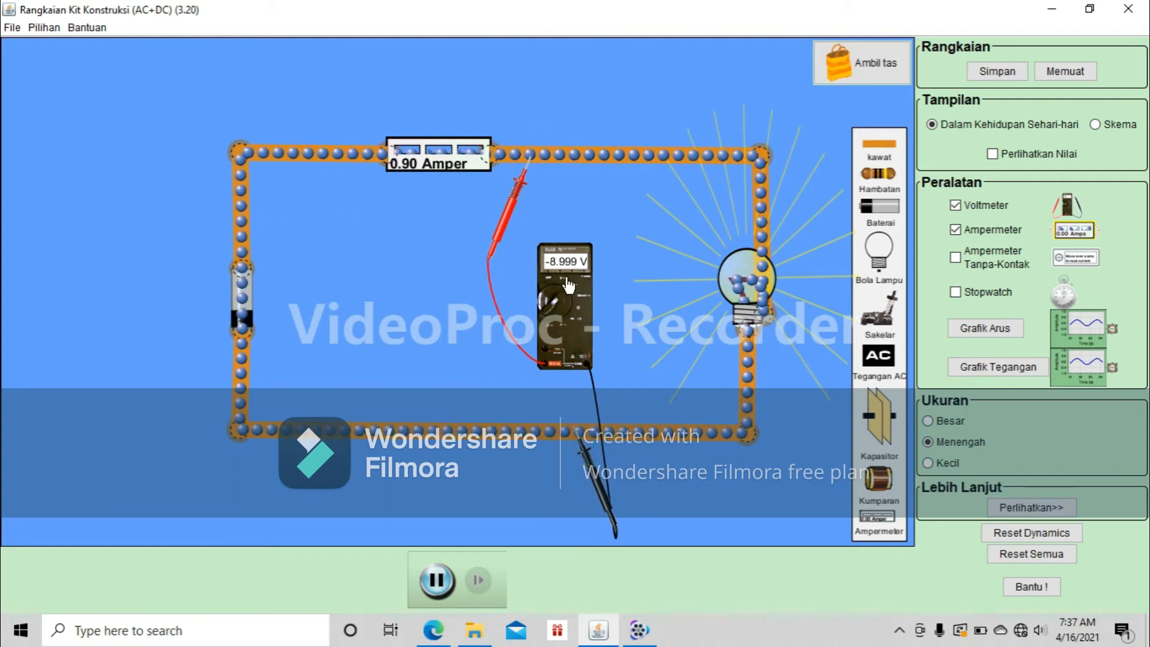
pyautogui.moveTo(599, 485); pyautogui.dragTo(590, 207)
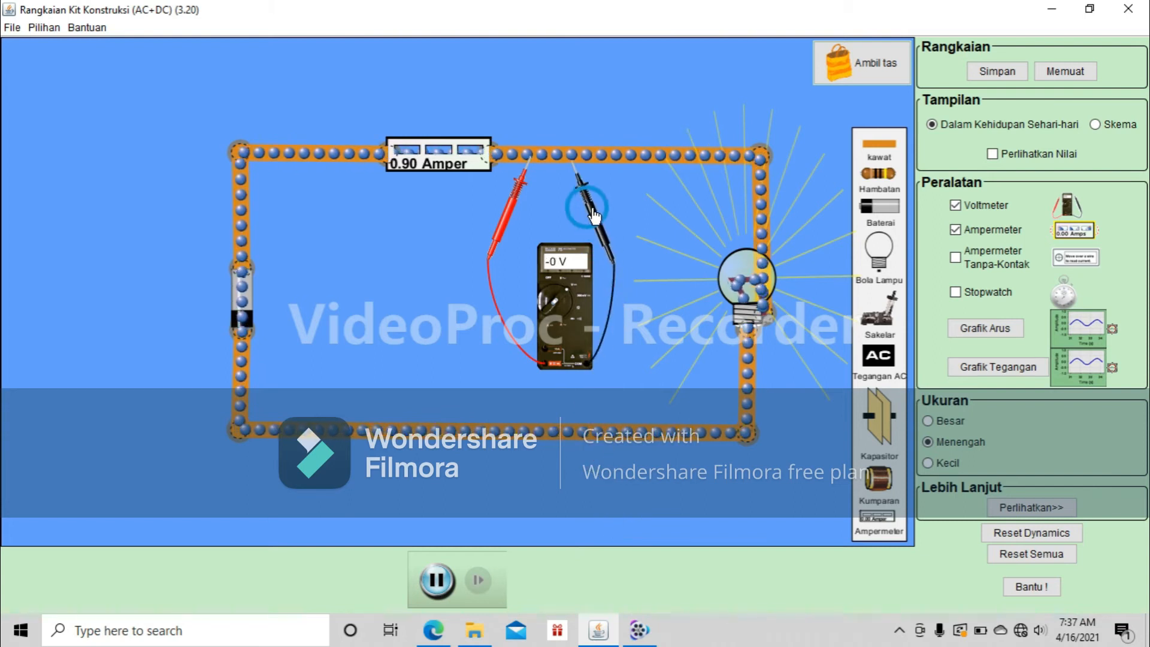
pyautogui.moveTo(508, 235); pyautogui.dragTo(541, 496)
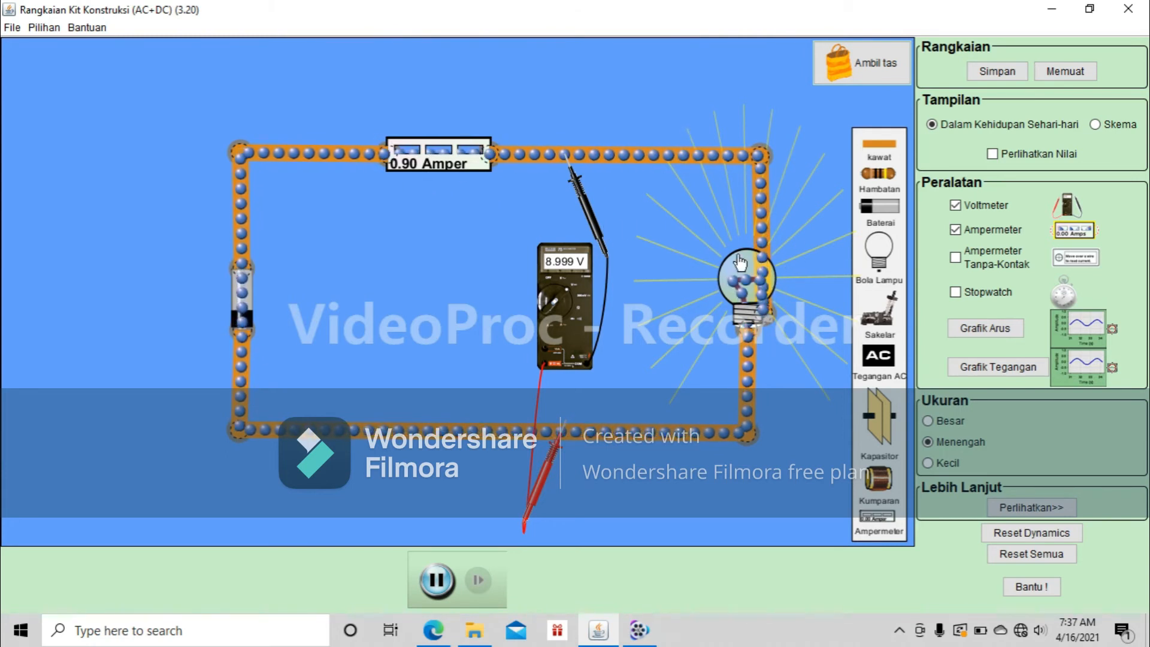
# Step: Set the battery's voltage to 1.2 V
pyautogui.rightClick(235, 294)
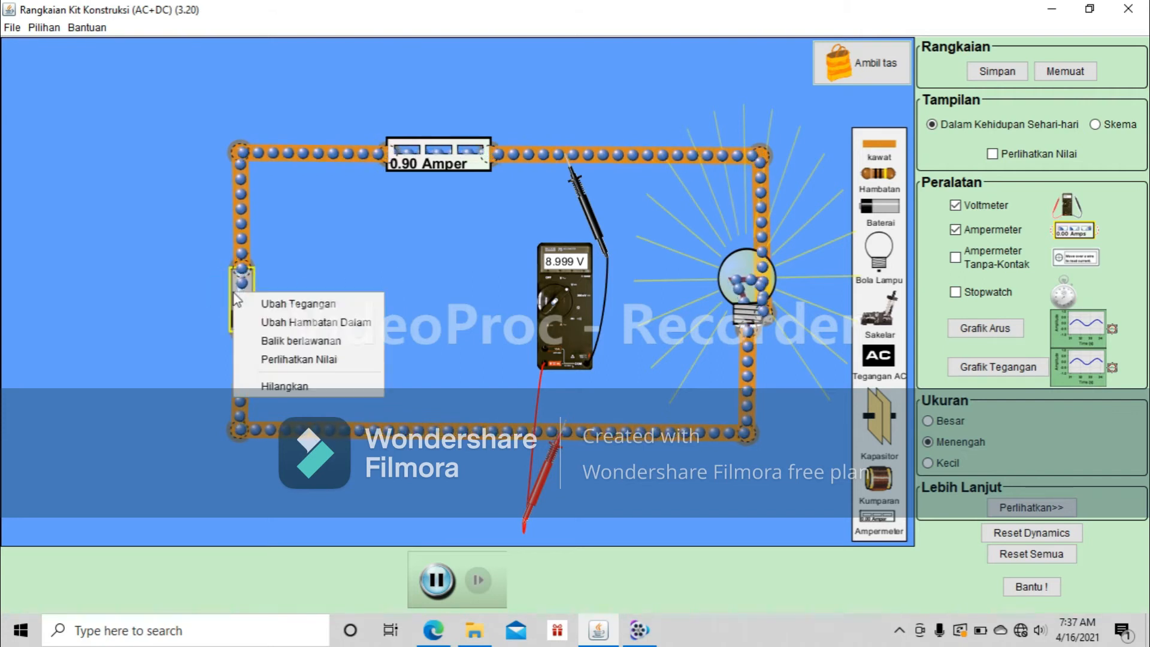
pyautogui.click(253, 306)
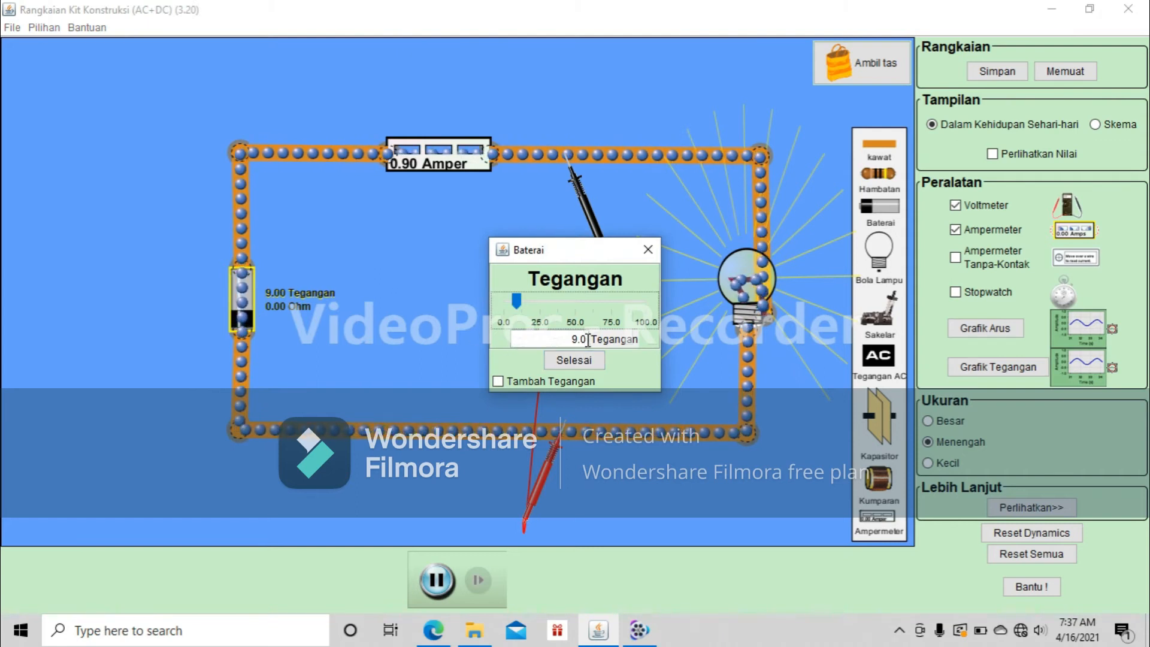
pyautogui.press('BackSpace')
pyautogui.press('BackSpace')
pyautogui.press('BackSpace')
pyautogui.write('1.2')
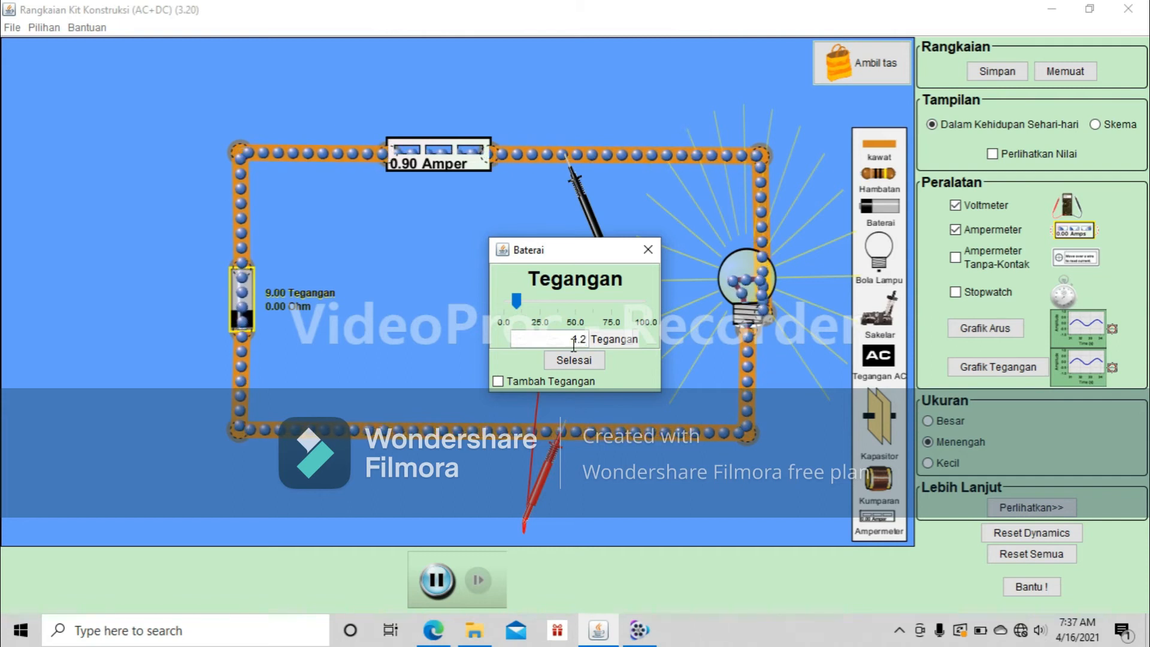
pyautogui.click(574, 360)
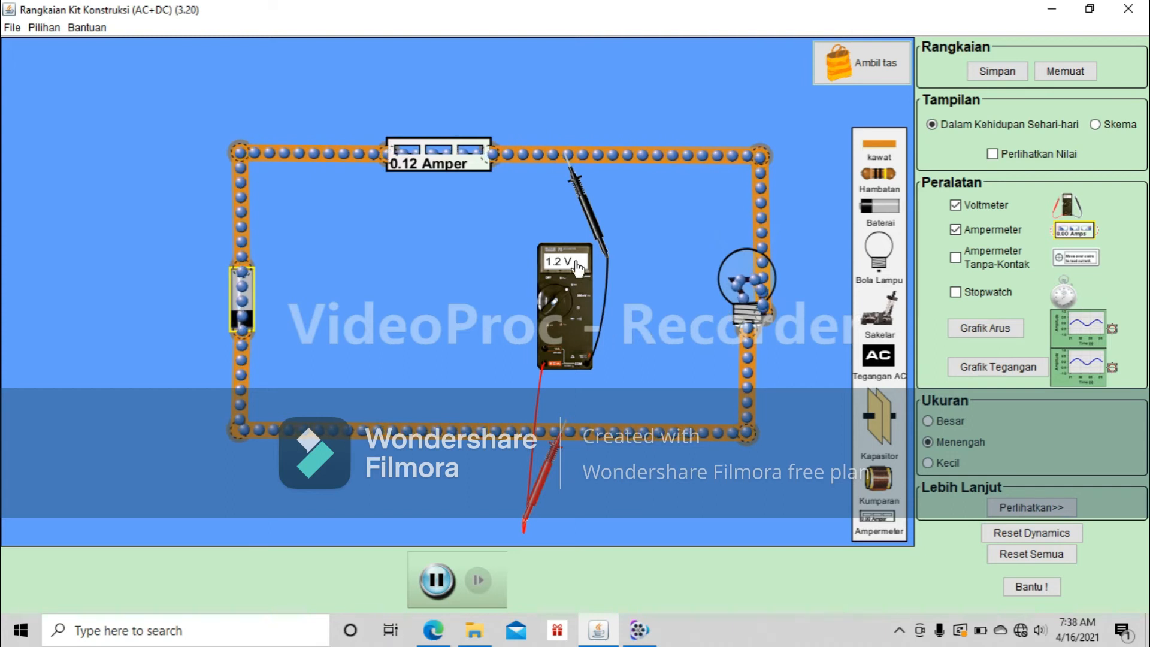
# Step: Set the battery's voltage to 1.0 V
pyautogui.rightClick(241, 317)
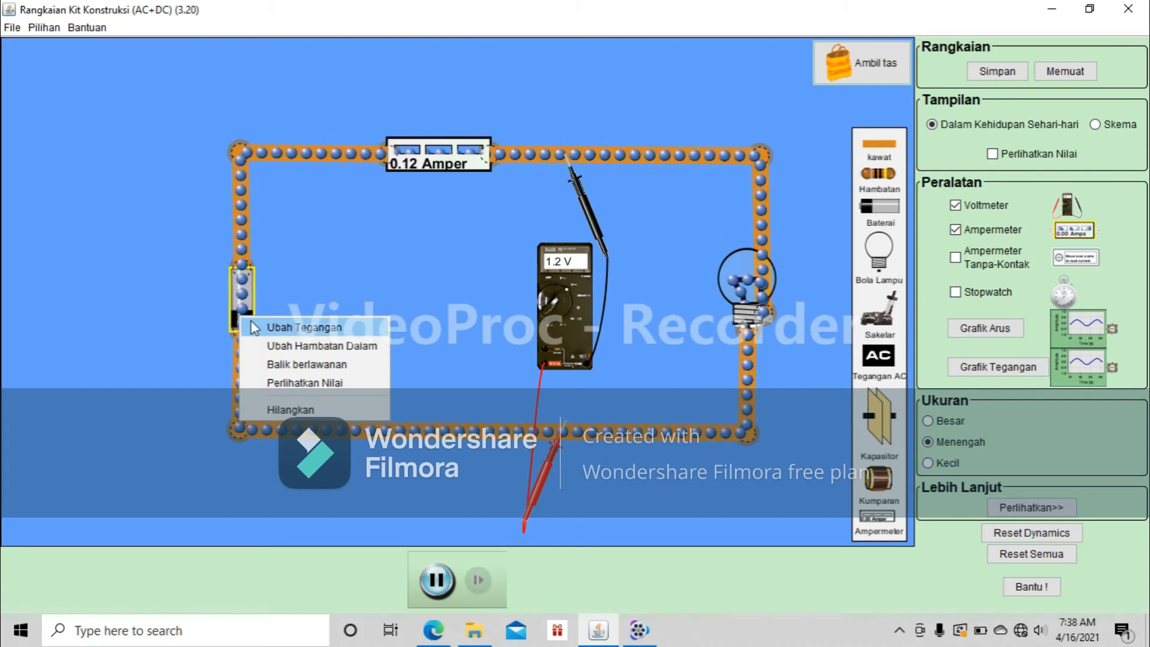
pyautogui.click(282, 328)
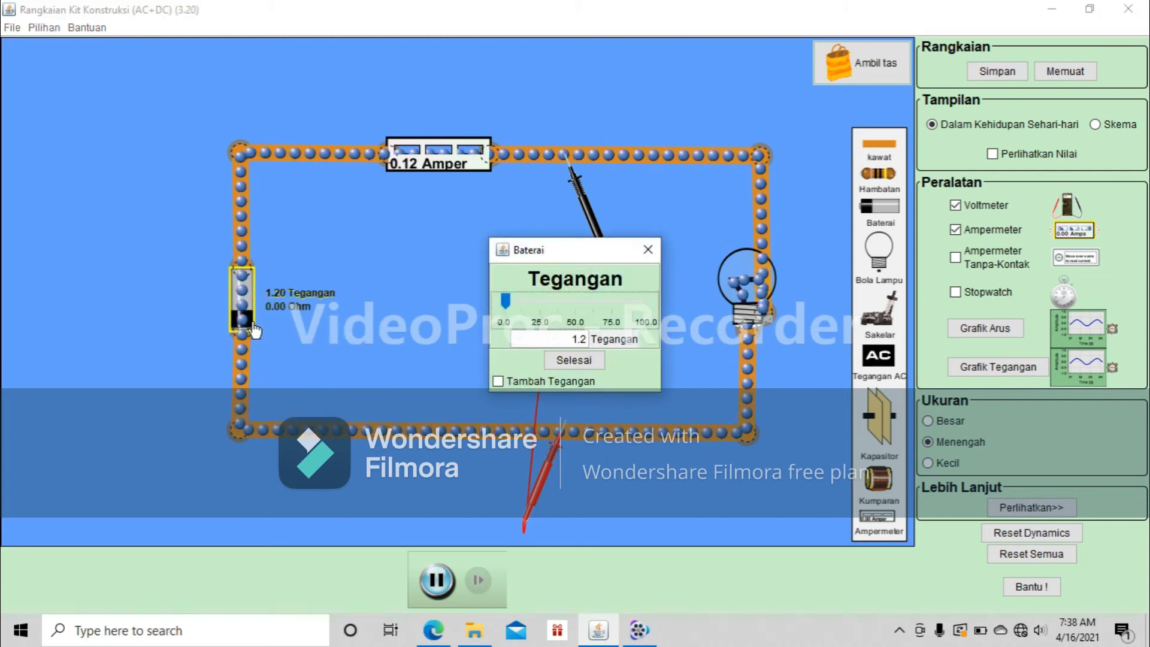
pyautogui.moveTo(589, 343); pyautogui.dragTo(581, 339)
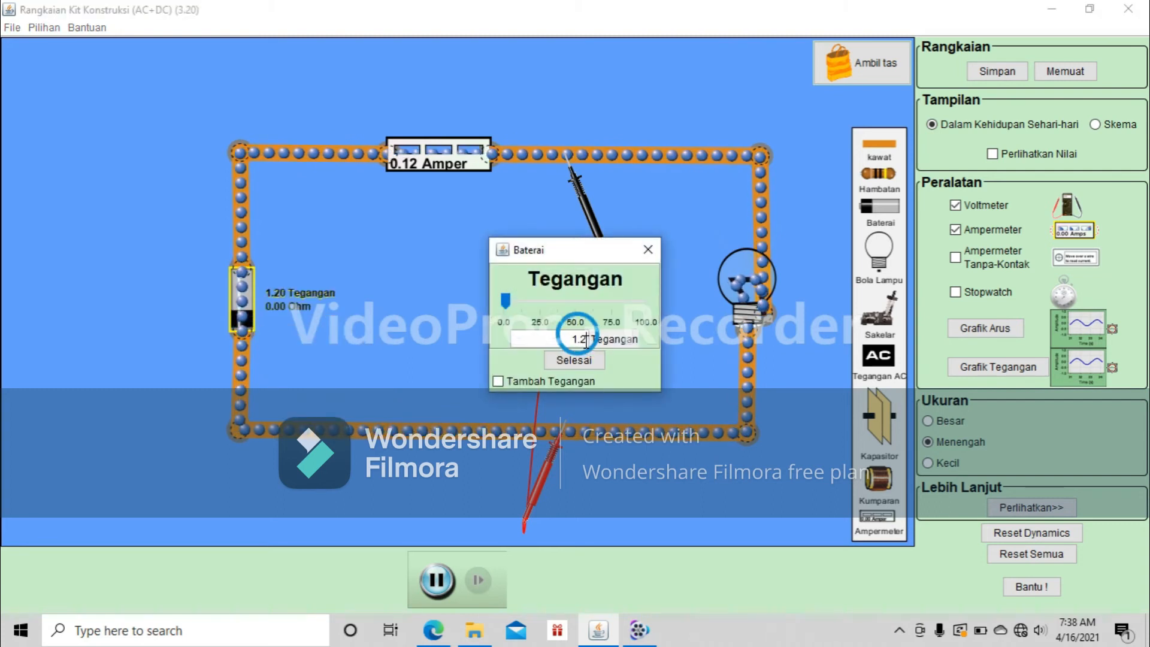
pyautogui.write('0')
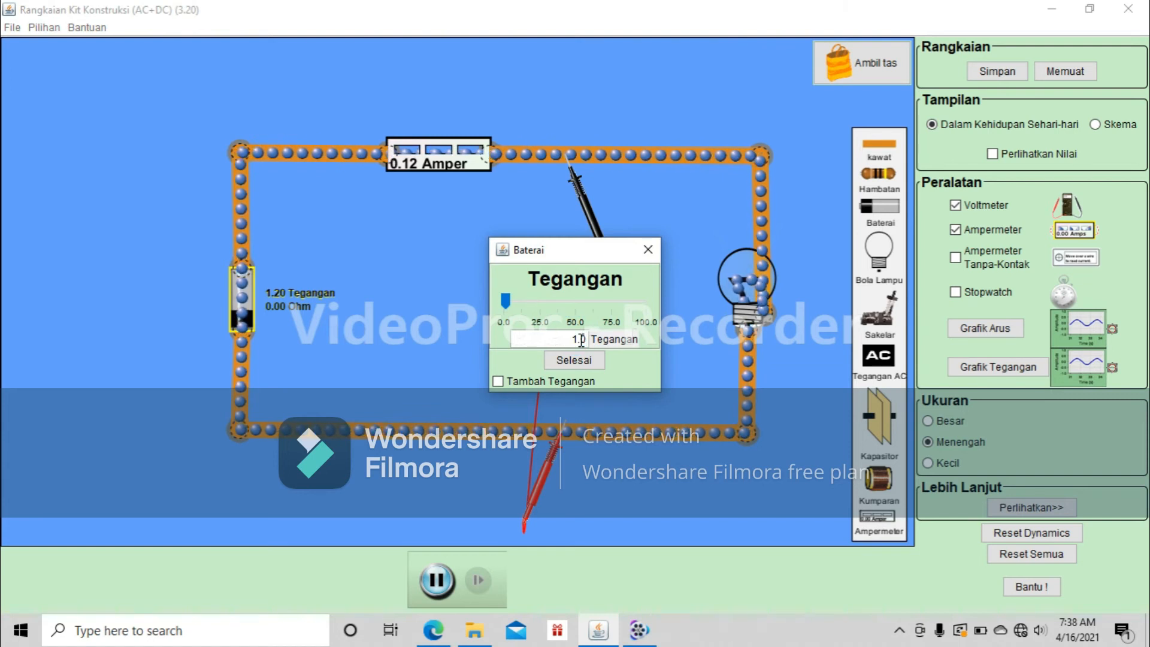
pyautogui.click(581, 360)
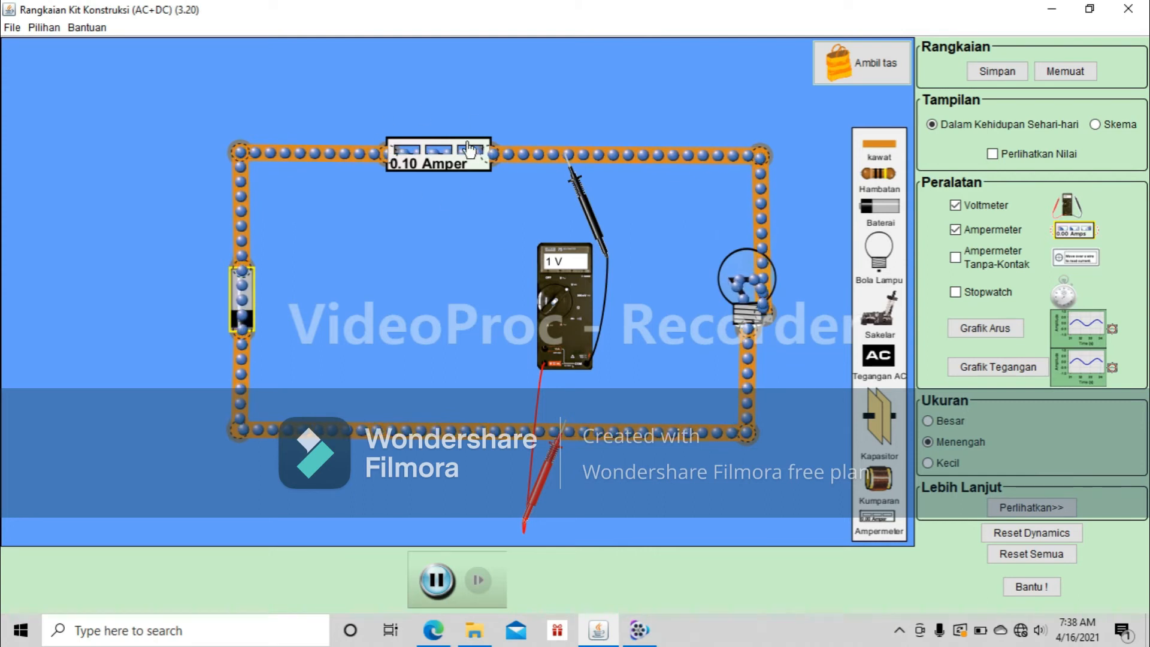
# Step: Set the battery's voltage to 0.5 V and deselect the battery
pyautogui.rightClick(242, 287)
pyautogui.click(285, 299)
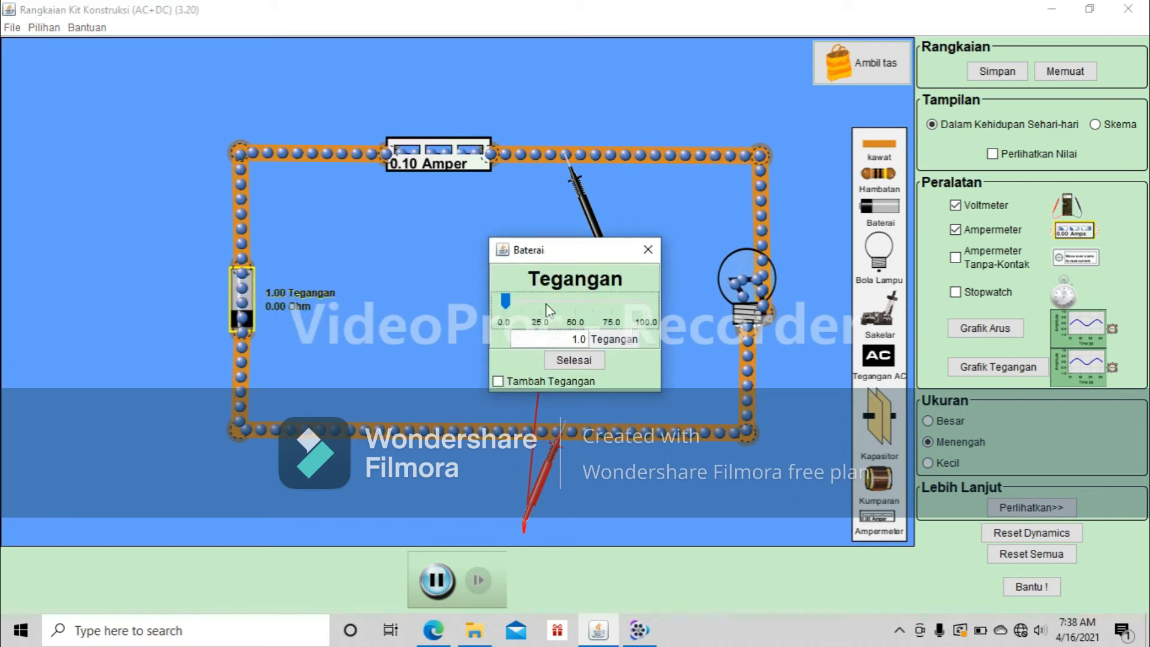
pyautogui.doubleClick(563, 341)
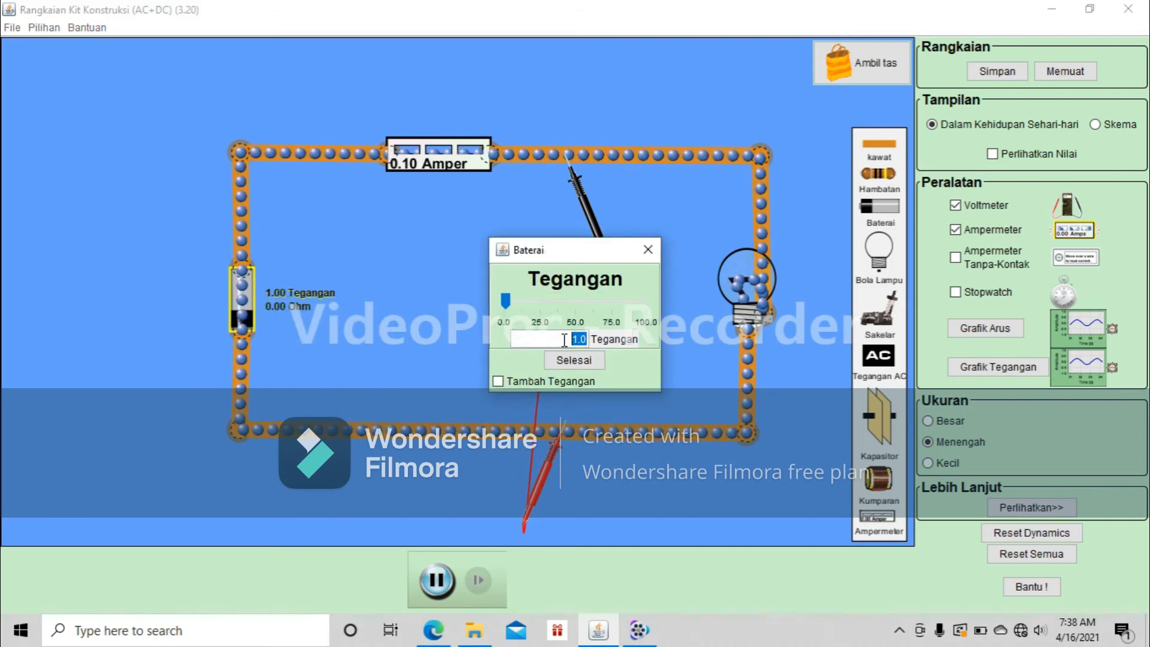
pyautogui.write('0.5')
pyautogui.click(572, 359)
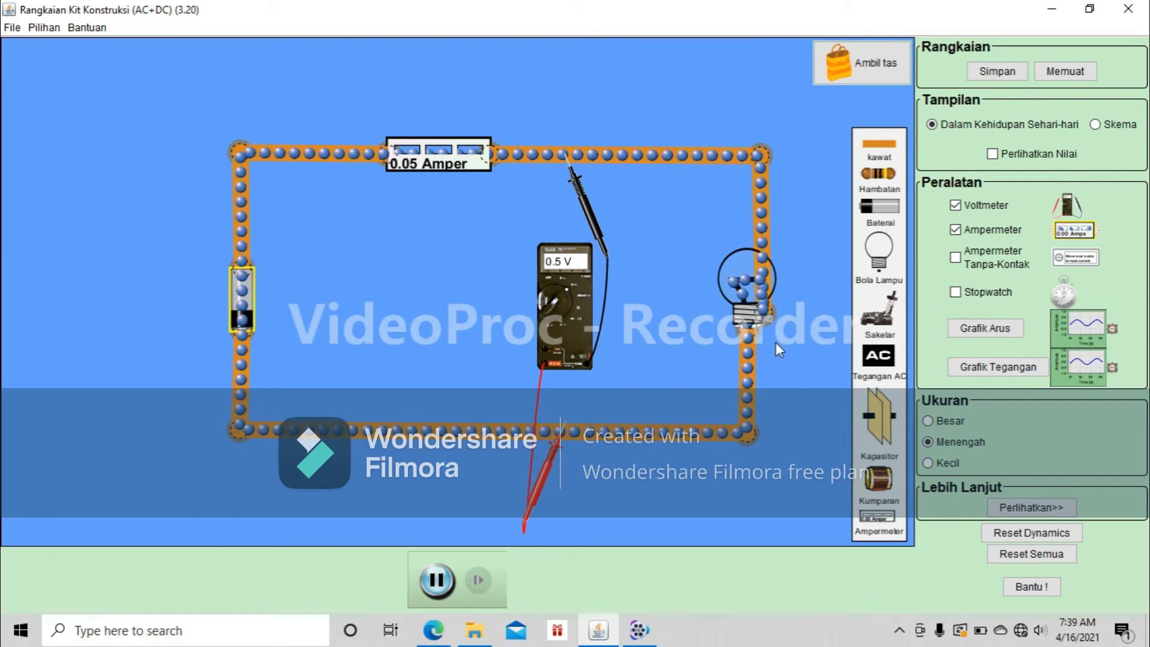
pyautogui.click(476, 217)
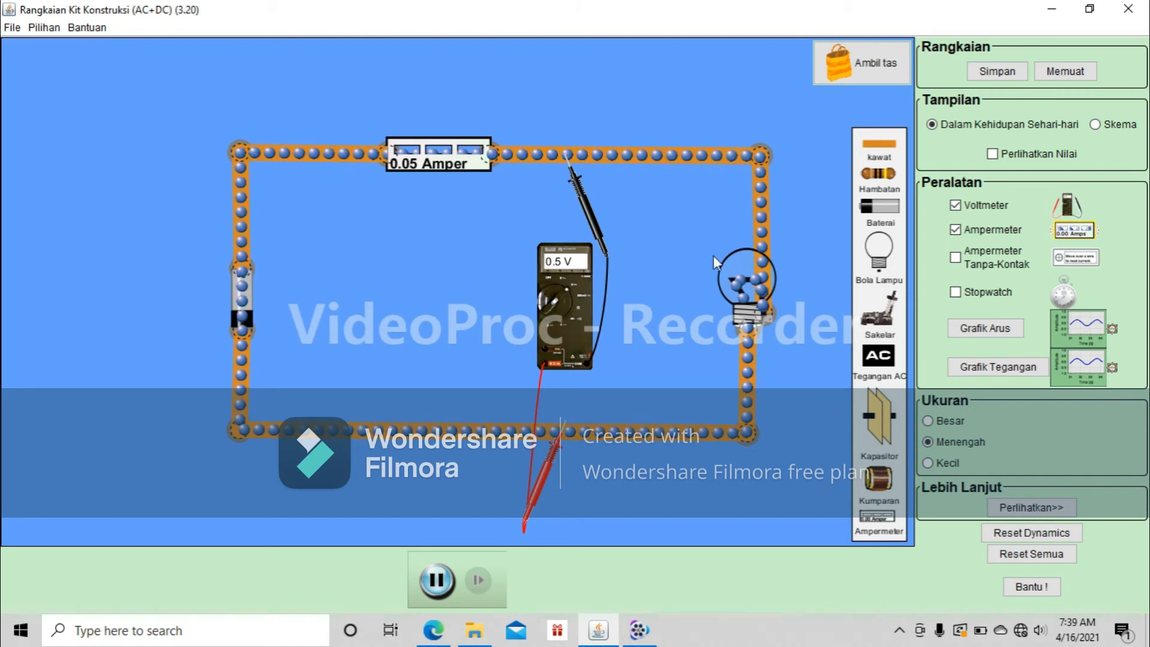
# Step: Remove the light bulb from the circuit
pyautogui.click(736, 282)
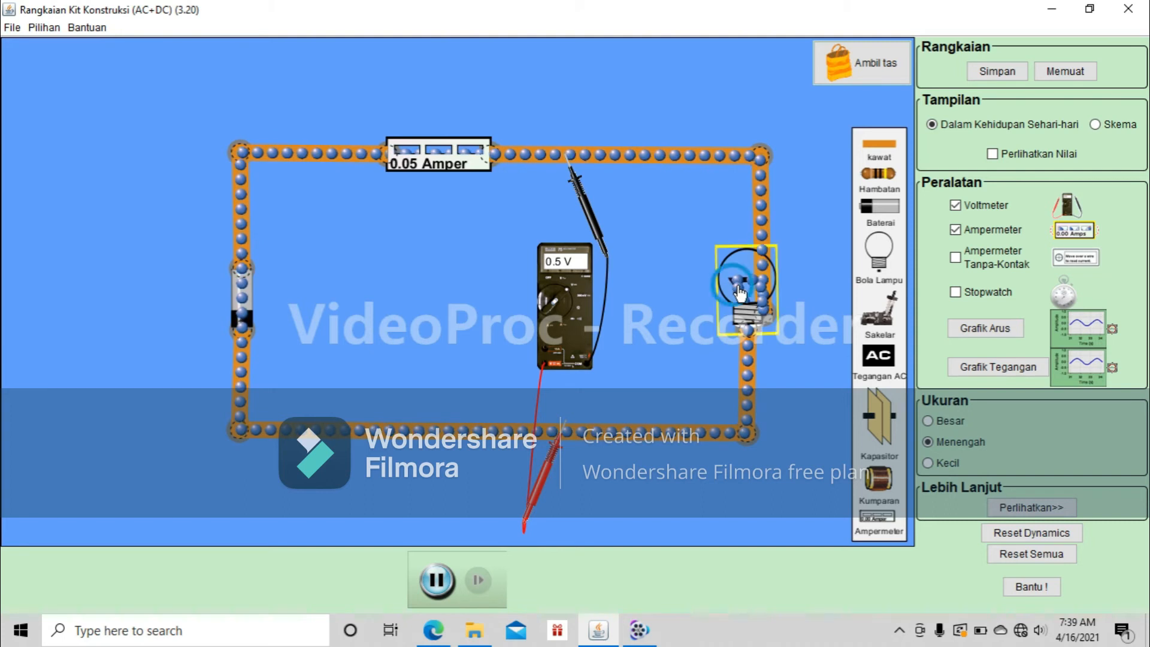
pyautogui.rightClick(739, 286)
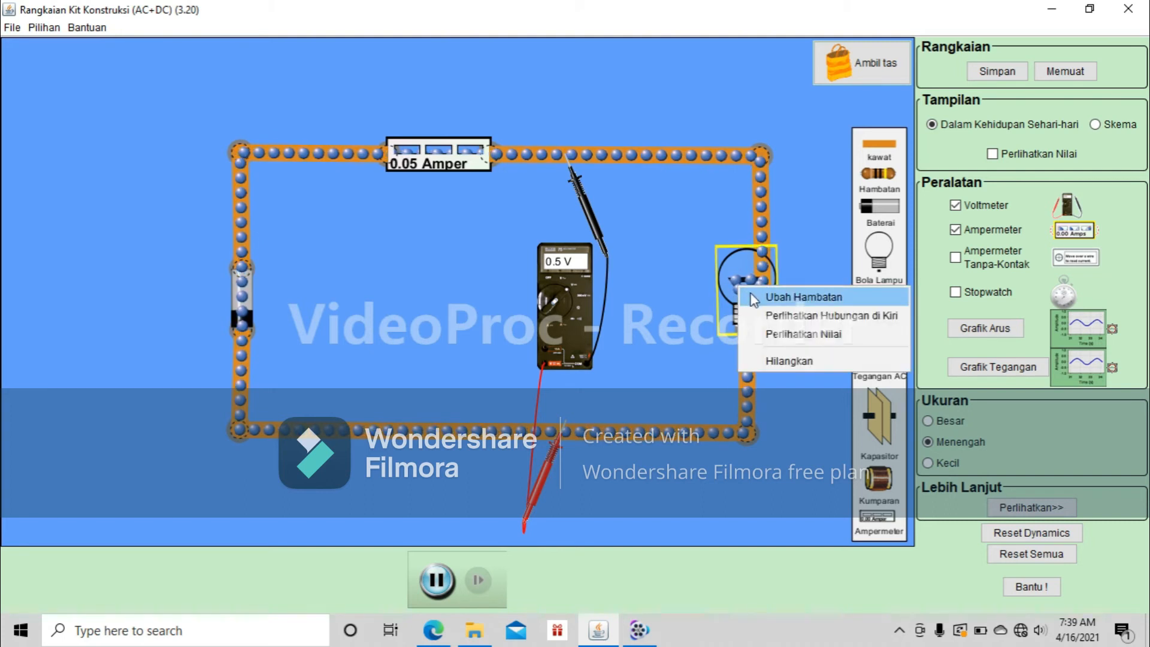
pyautogui.click(773, 362)
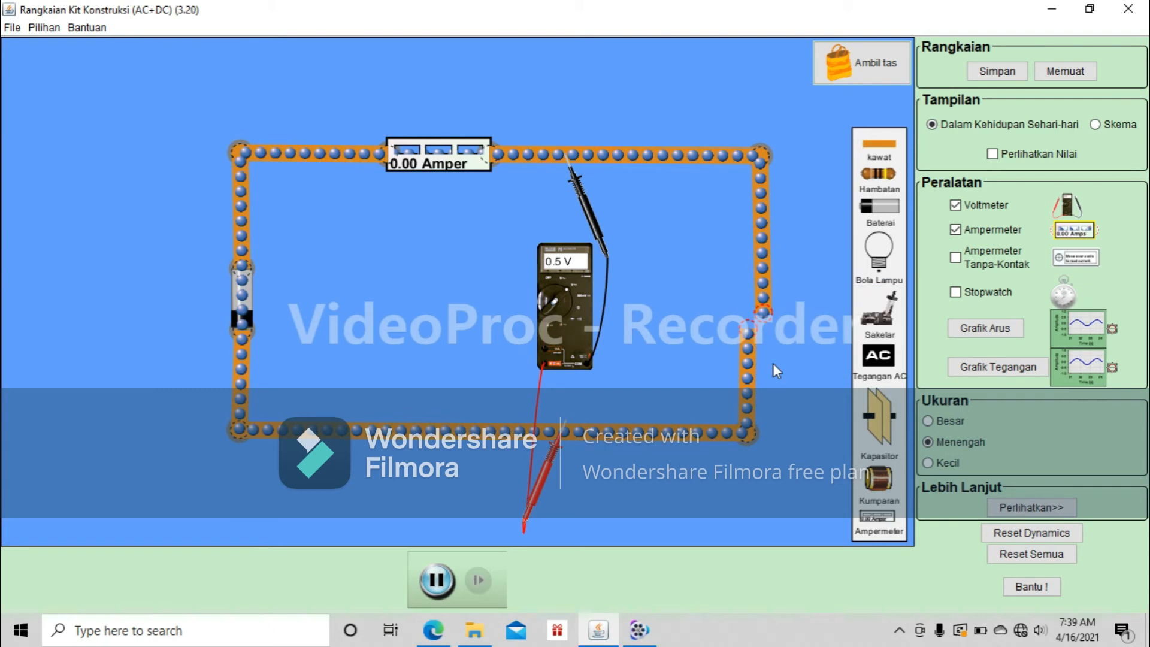
# Step: Insert a capacitor into the gap on the circuit's right side and connect it to both open wire ends
pyautogui.click(876, 423)
pyautogui.moveTo(877, 423); pyautogui.dragTo(746, 325)
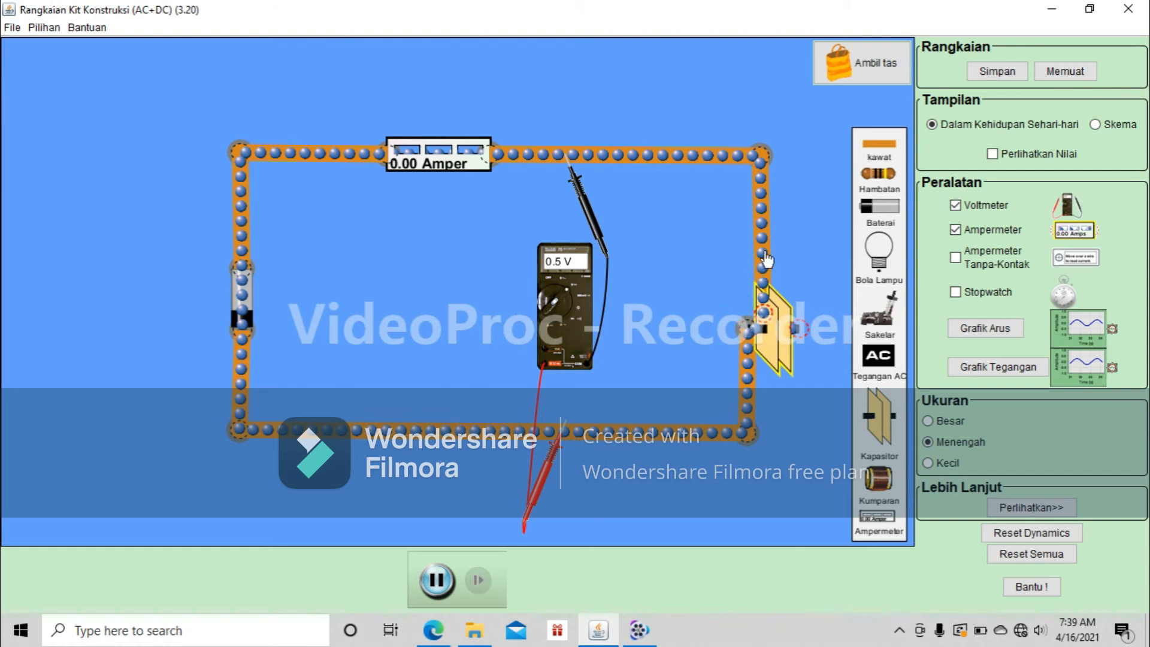
pyautogui.moveTo(761, 282); pyautogui.dragTo(761, 135)
pyautogui.moveTo(752, 85); pyautogui.dragTo(756, 155)
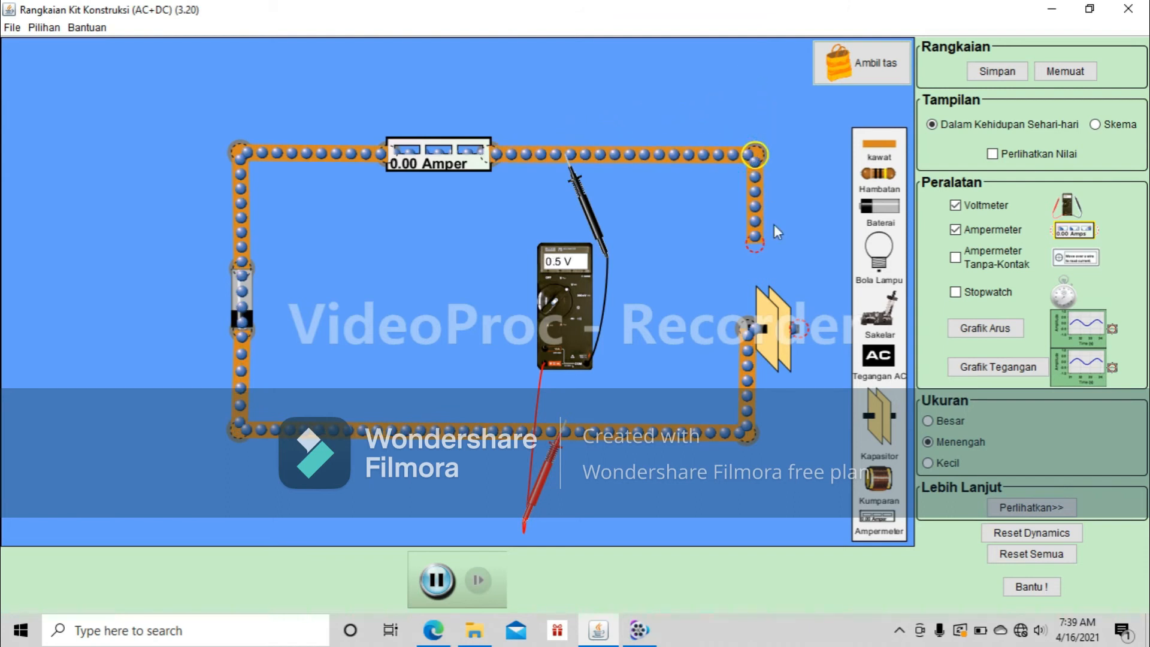
pyautogui.click(799, 331)
pyautogui.moveTo(801, 336); pyautogui.dragTo(749, 280)
pyautogui.click(750, 211)
pyautogui.moveTo(750, 210); pyautogui.dragTo(748, 207)
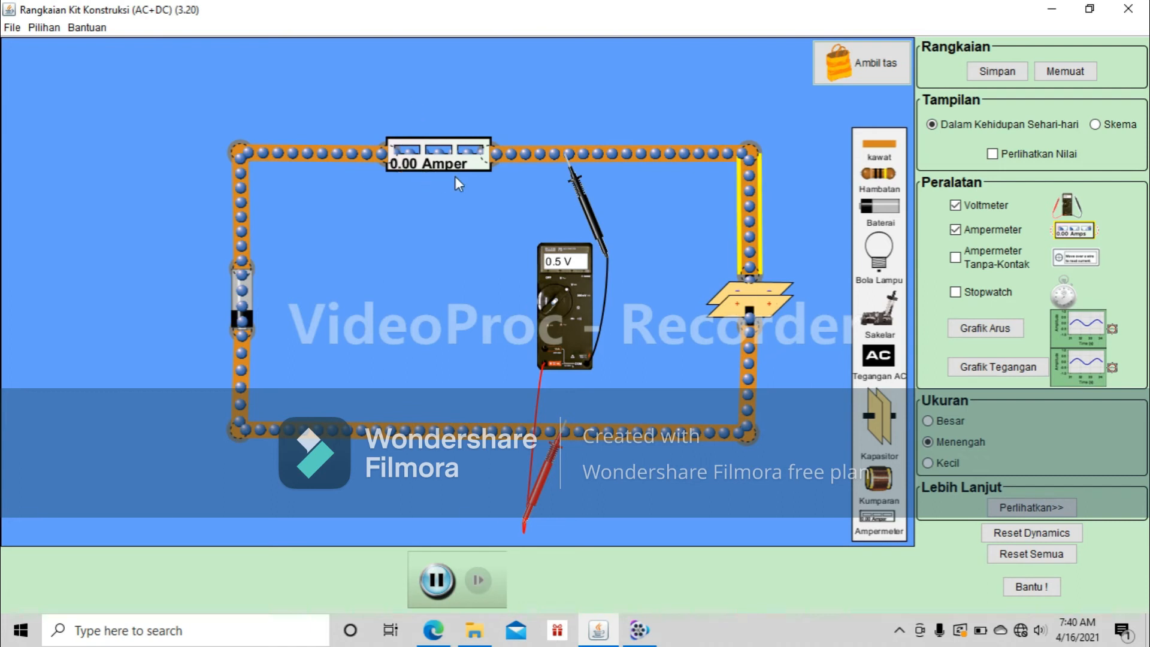
# Step: Set the battery's voltage to 1.0 V for the capacitor circuit
pyautogui.rightClick(244, 308)
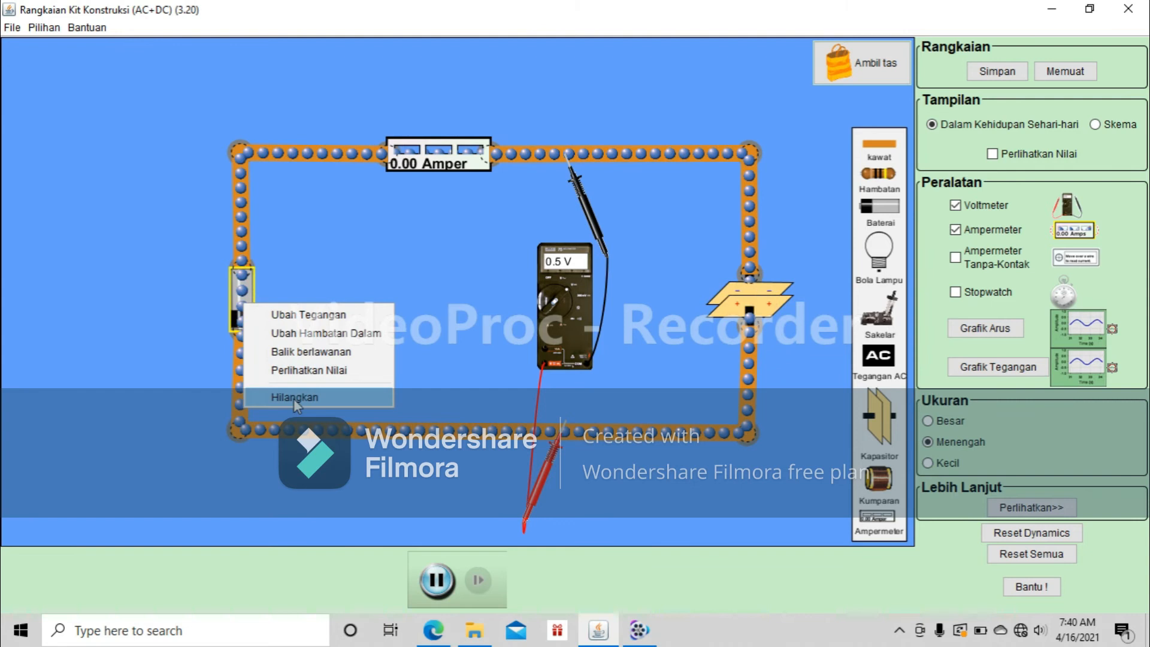
pyautogui.click(304, 313)
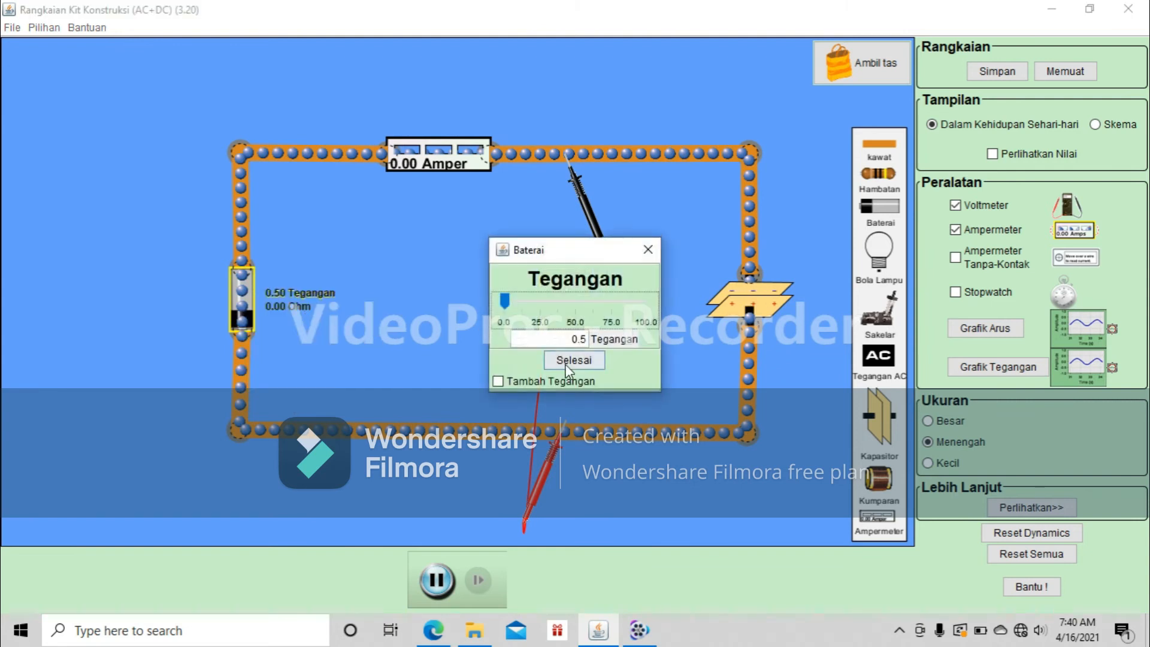
pyautogui.moveTo(587, 339); pyautogui.dragTo(564, 339)
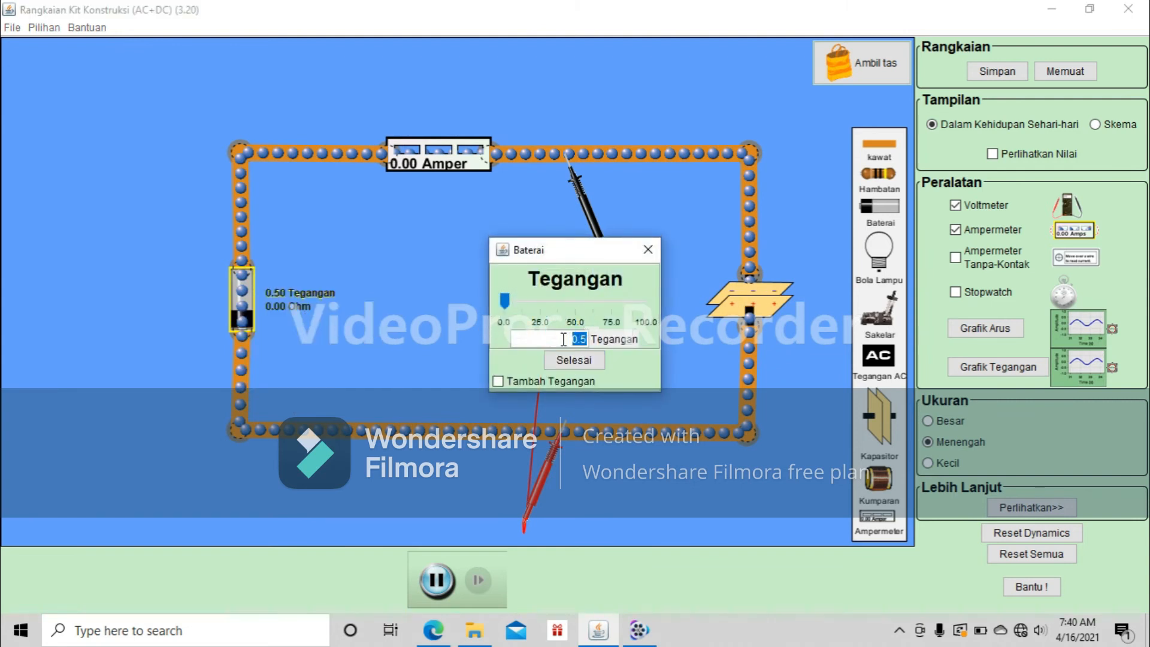
pyautogui.write('1.')
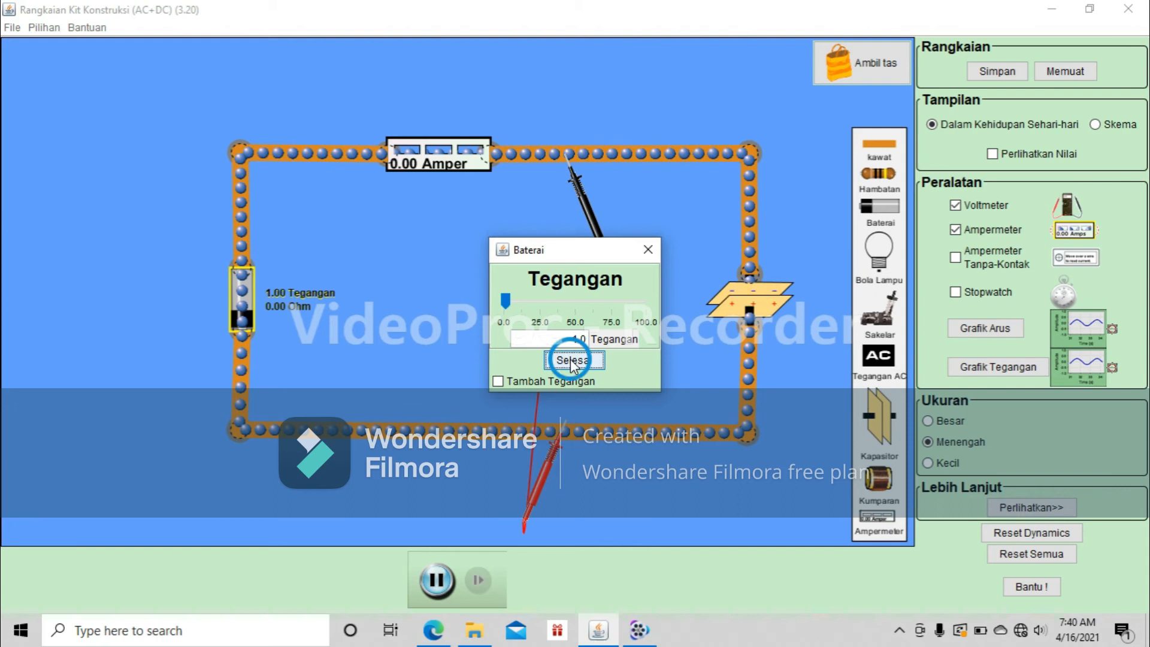
pyautogui.click(570, 359)
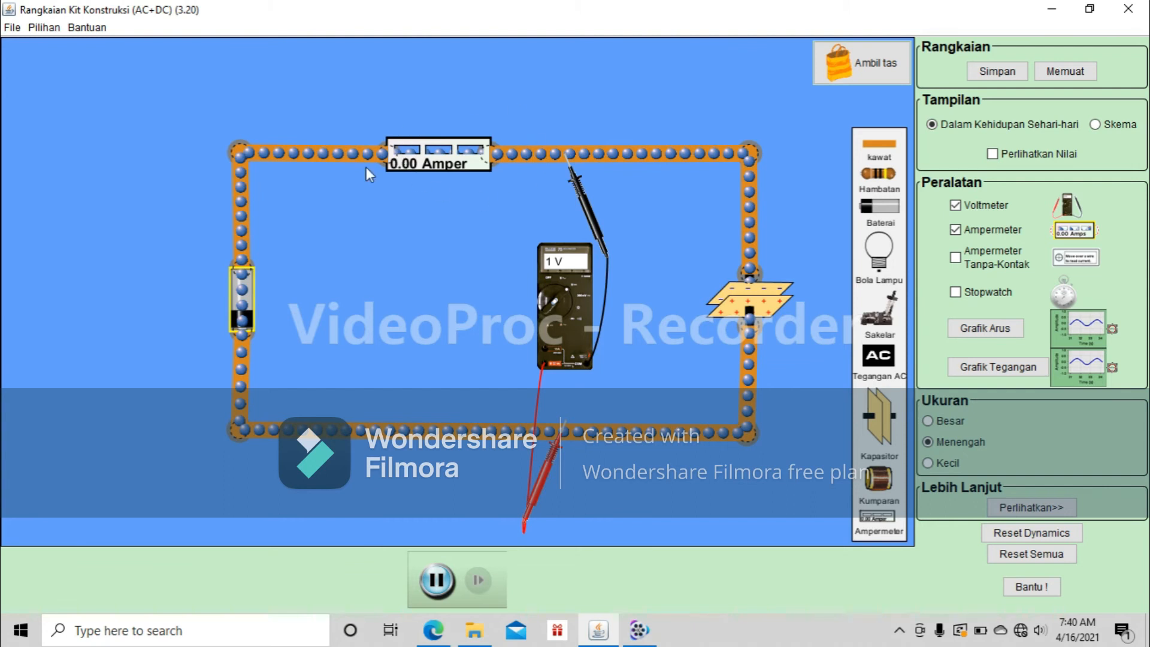
# Step: Raise the battery's voltage to 1.2 V with the capacitor in the circuit
pyautogui.rightClick(242, 311)
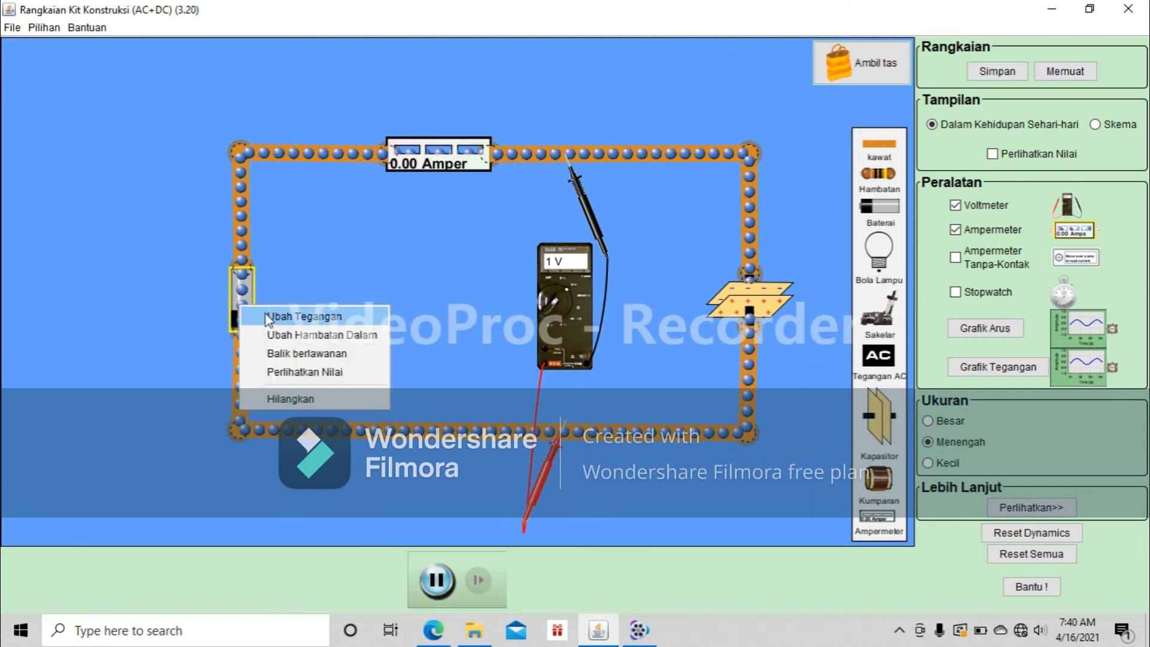
pyautogui.click(267, 314)
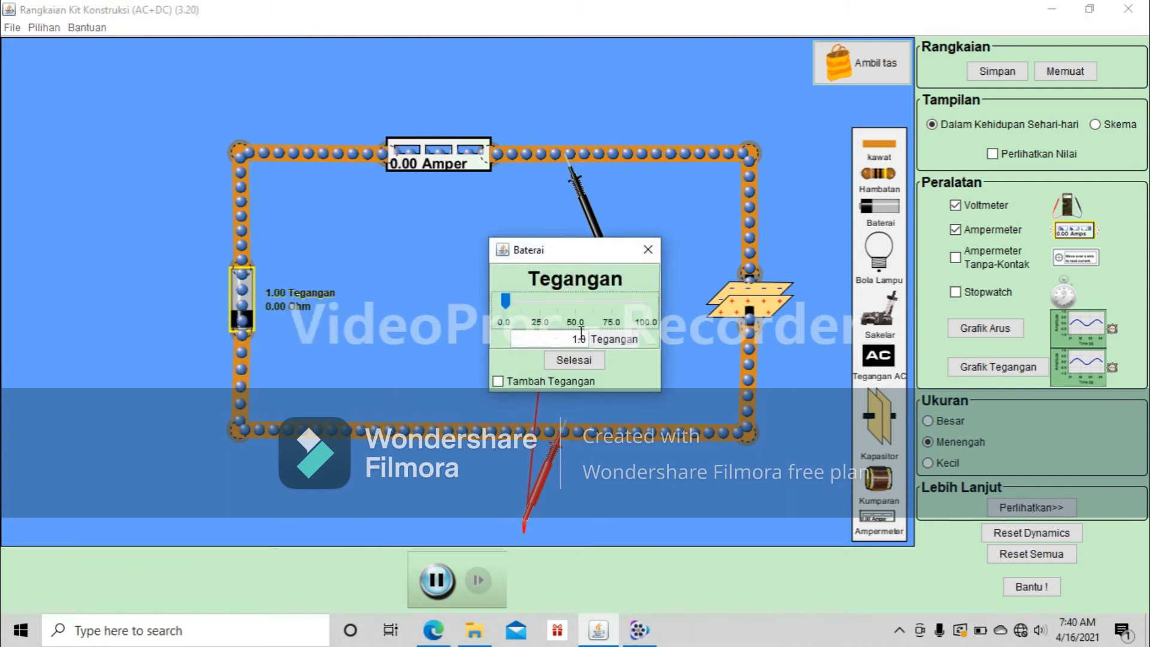
pyautogui.moveTo(589, 338); pyautogui.dragTo(583, 336)
pyautogui.write('2')
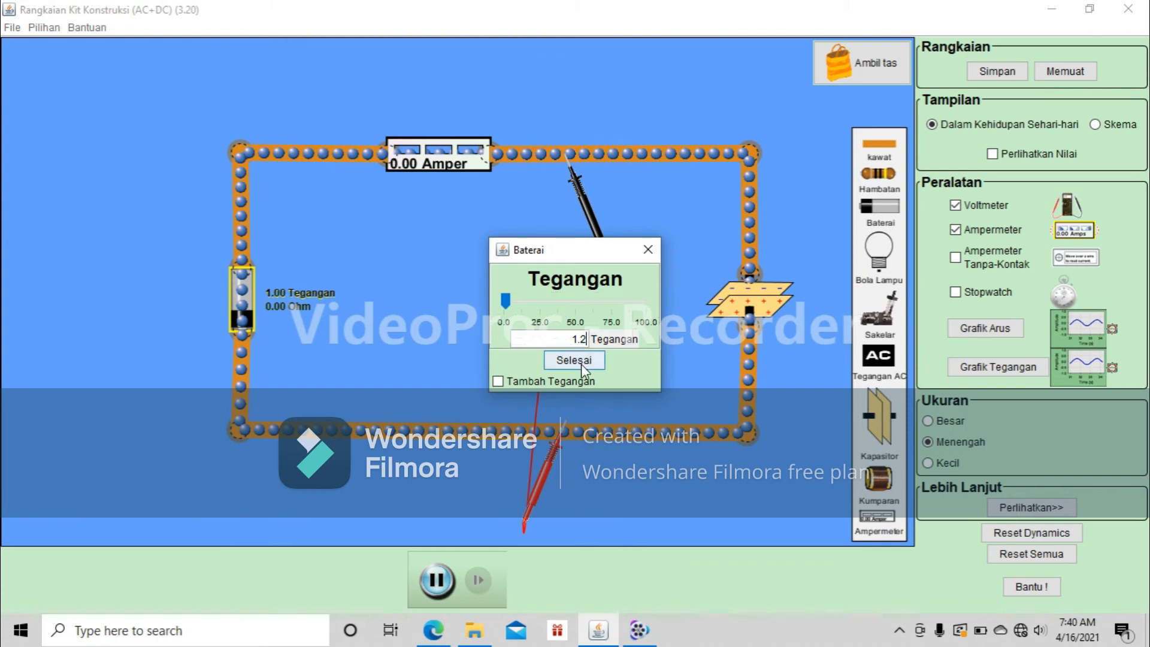
pyautogui.click(574, 360)
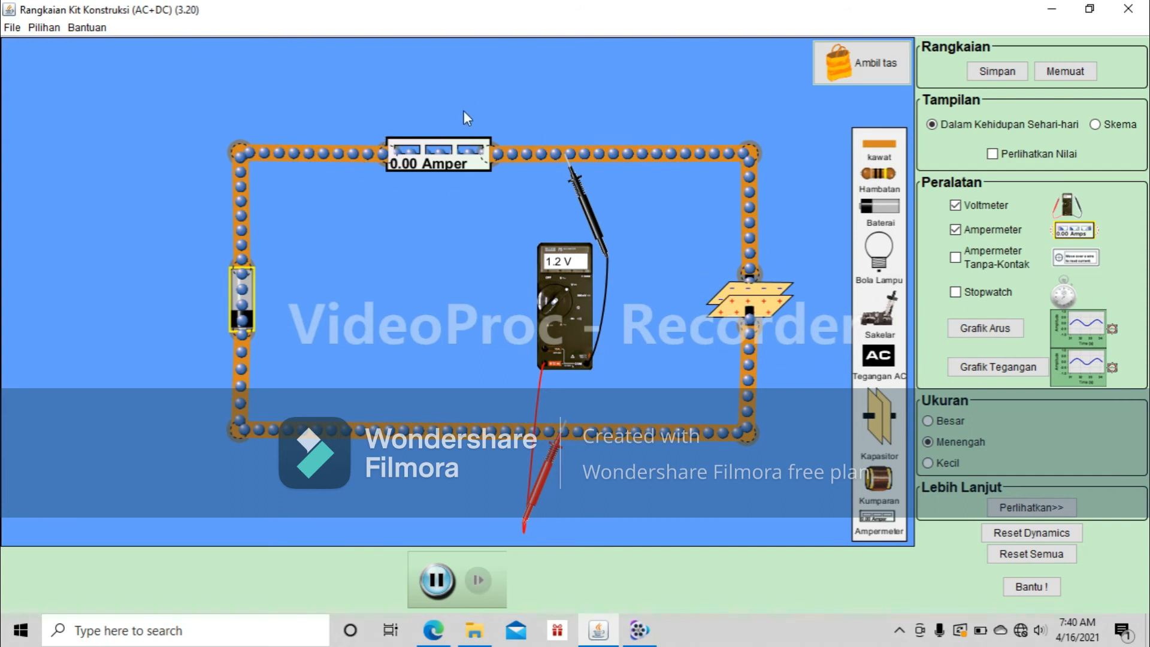
# Step: Replace the capacitor with a coil, joining it to both wires and aligning it with the circuit's right side
pyautogui.rightClick(775, 301)
pyautogui.click(807, 378)
pyautogui.moveTo(879, 479); pyautogui.dragTo(746, 238)
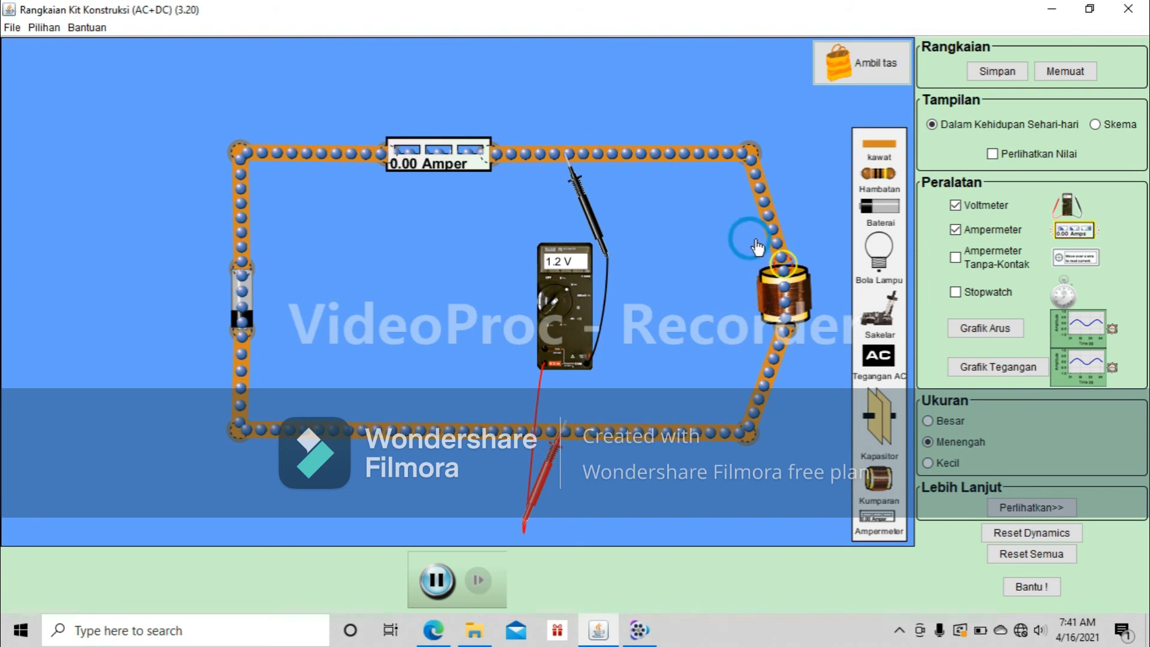
pyautogui.moveTo(787, 289); pyautogui.dragTo(757, 291)
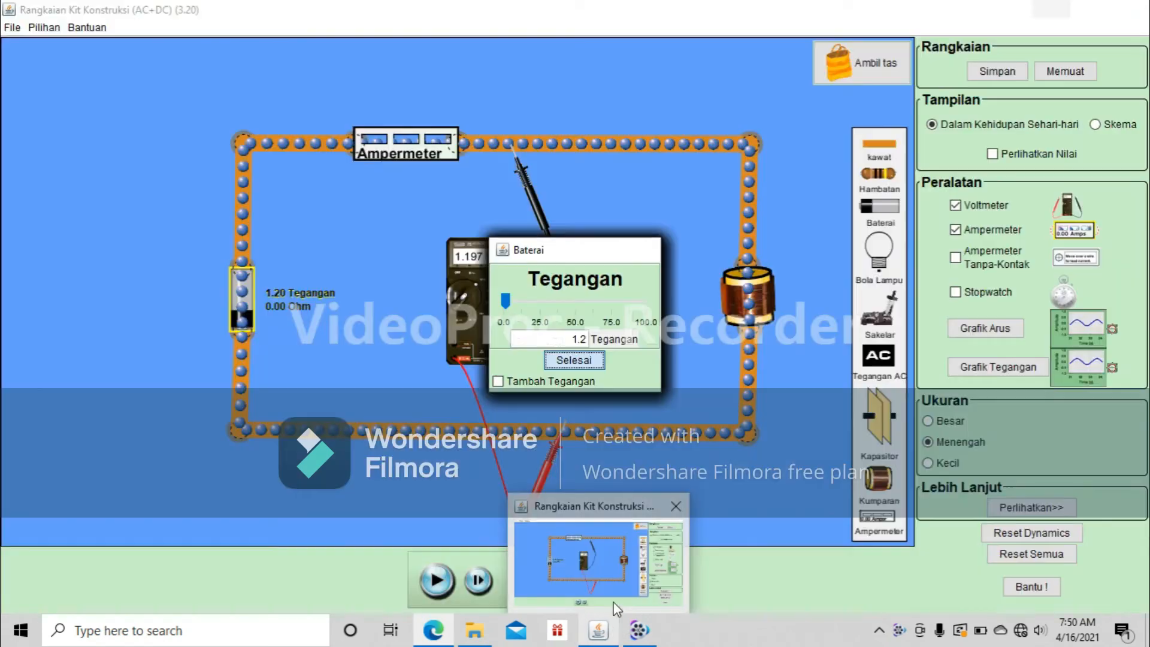
# Step: Close the battery voltage dialog and run the coil circuit briefly at 1.2 V, pausing it for a reading
pyautogui.click(614, 604)
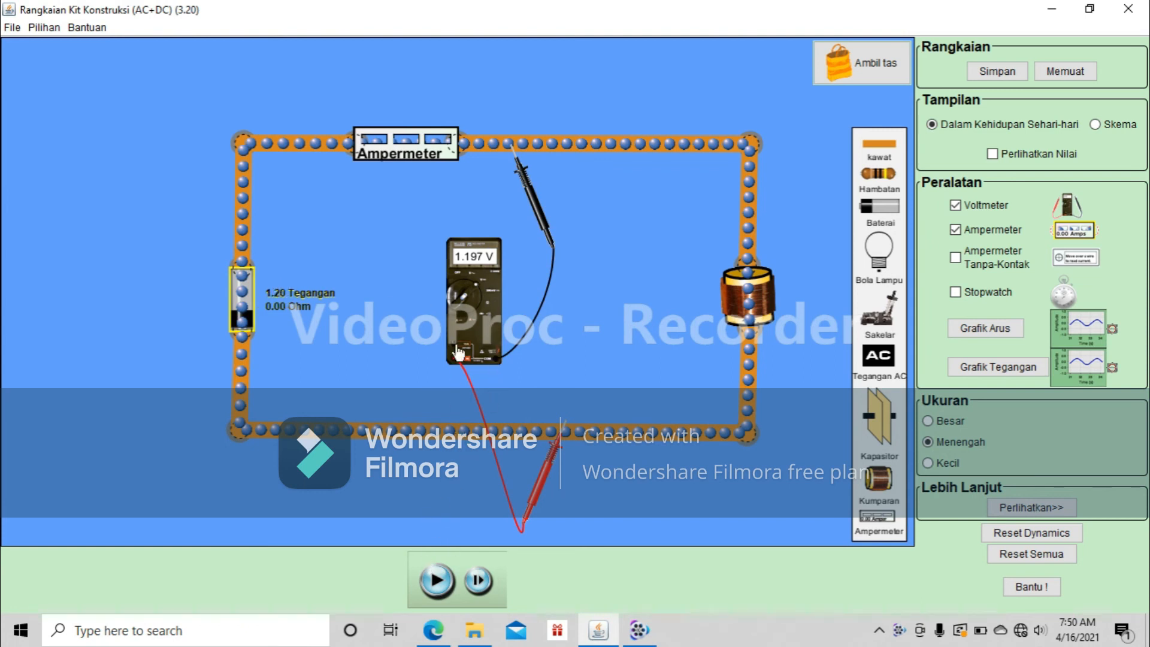
pyautogui.click(434, 586)
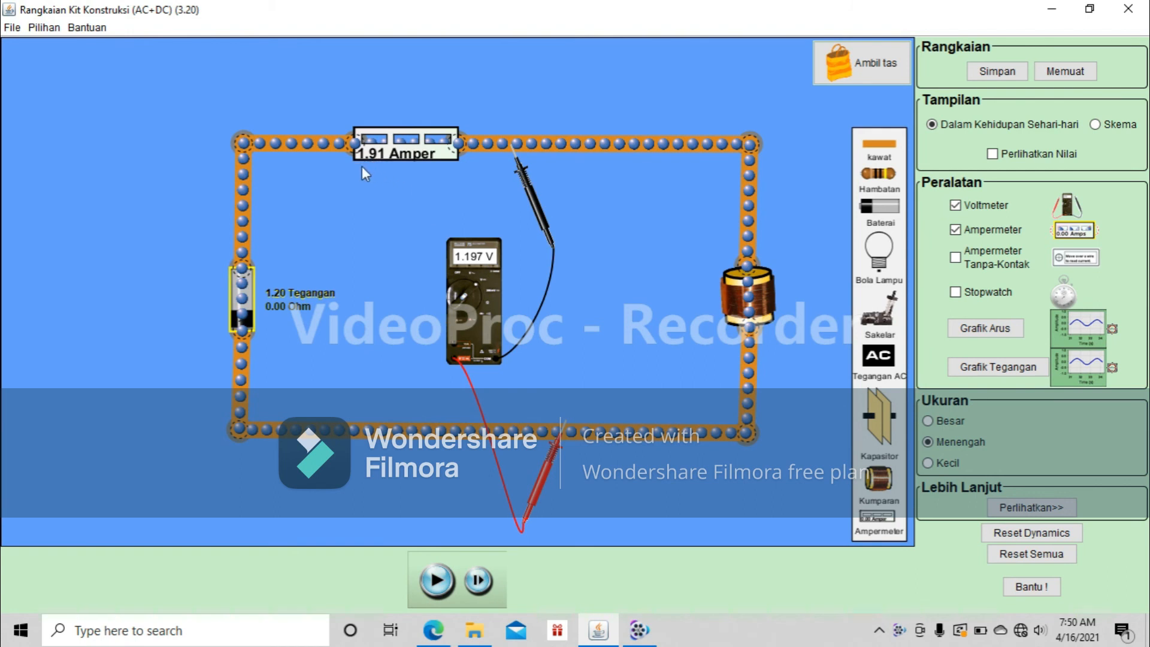
pyautogui.click(448, 580)
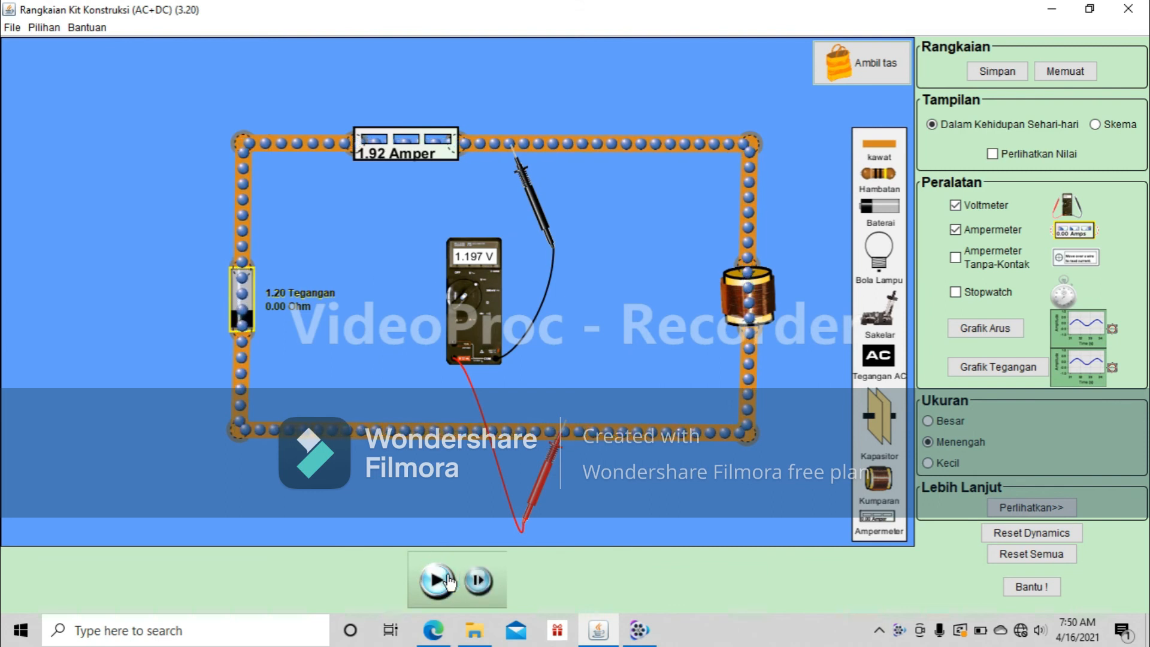
# Step: Set the battery's voltage to 1.0 V and run the coil circuit briefly, pausing it for a reading
pyautogui.click(241, 302)
pyautogui.rightClick(241, 303)
pyautogui.click(279, 299)
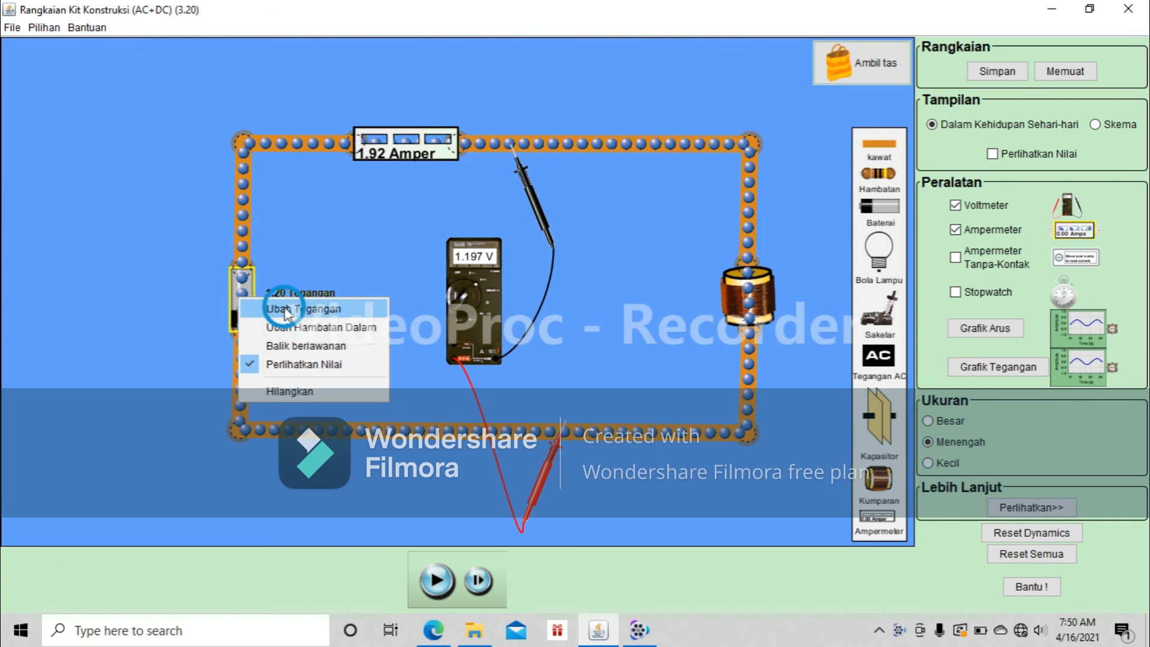
pyautogui.doubleClick(579, 338)
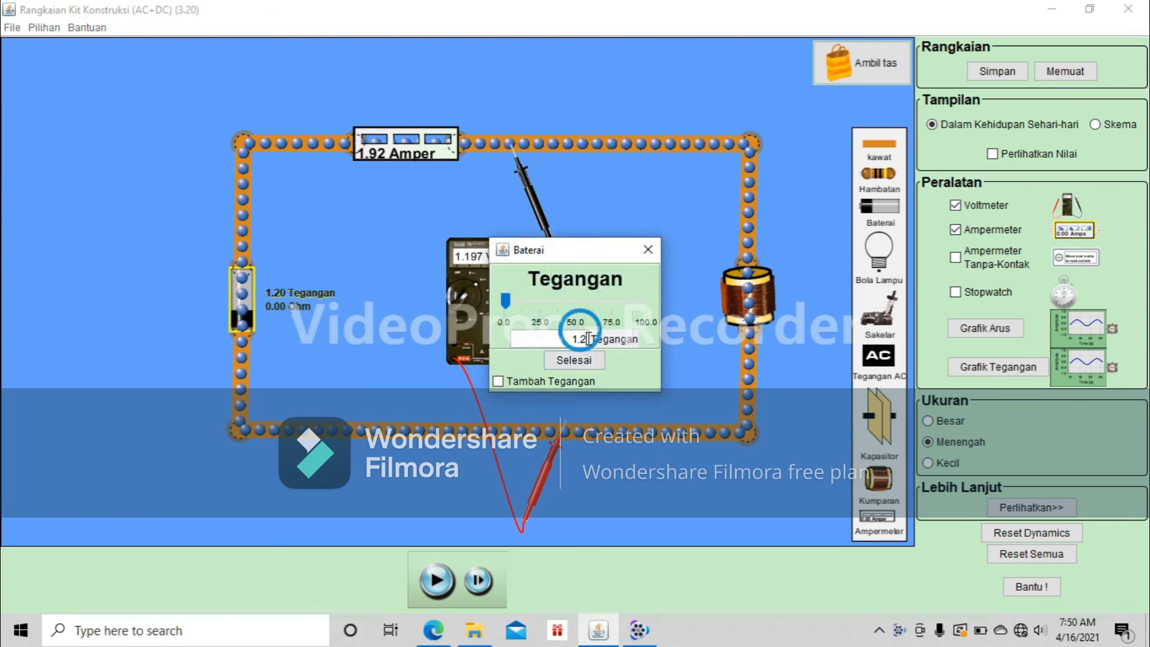
pyautogui.write('0')
pyautogui.click(583, 359)
pyautogui.click(436, 584)
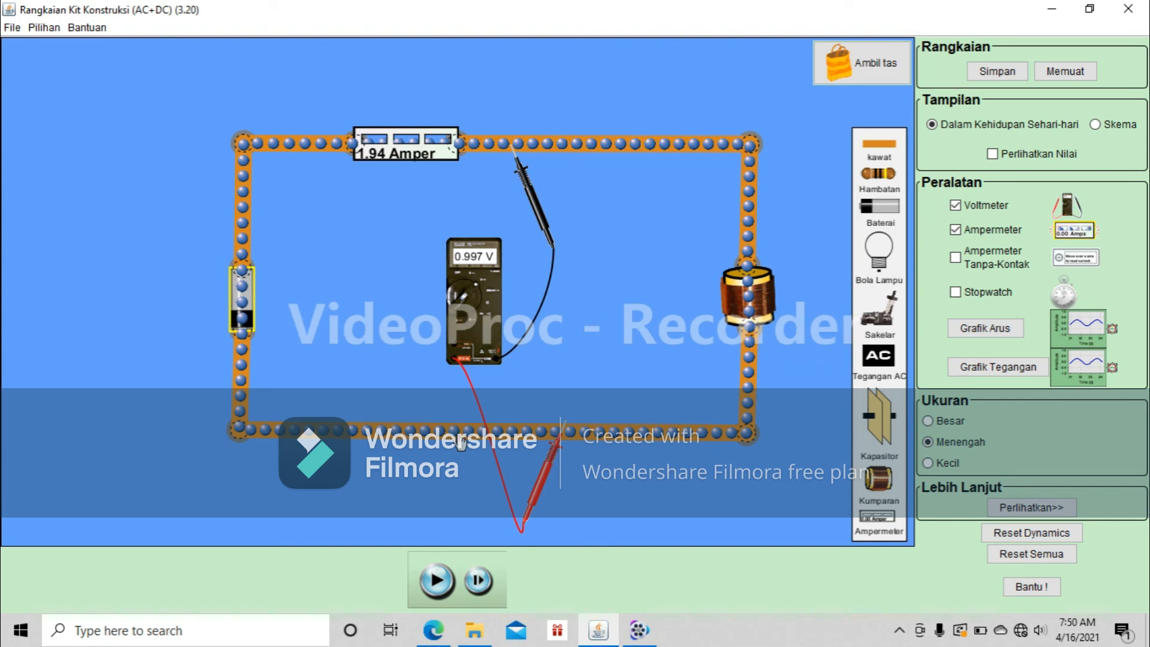
# Step: Set the battery's voltage to 0.5 V and run the coil circuit briefly, pausing it for a reading
pyautogui.rightClick(244, 296)
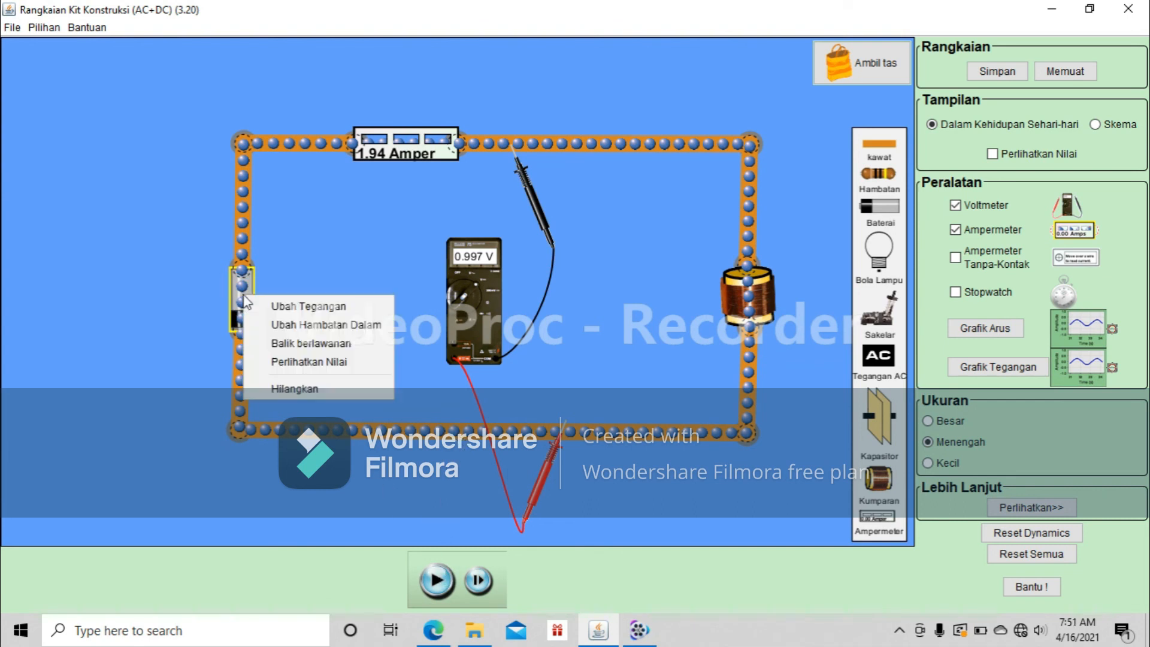
pyautogui.click(260, 307)
pyautogui.moveTo(586, 339); pyautogui.dragTo(565, 341)
pyautogui.write('0.5')
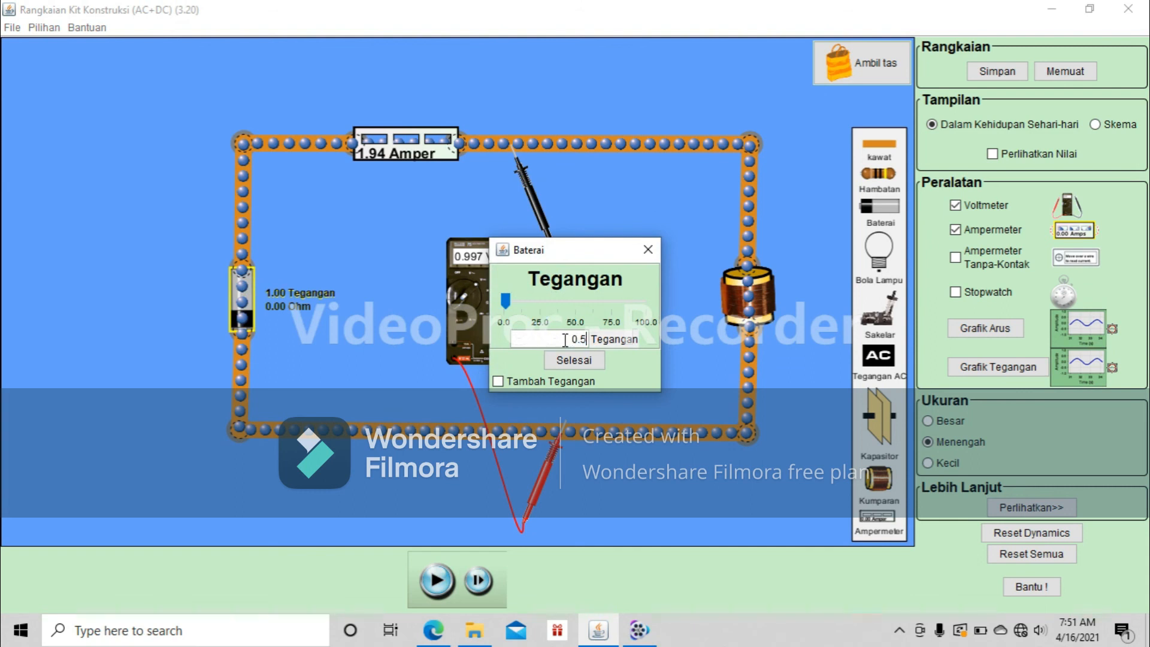
pyautogui.click(573, 358)
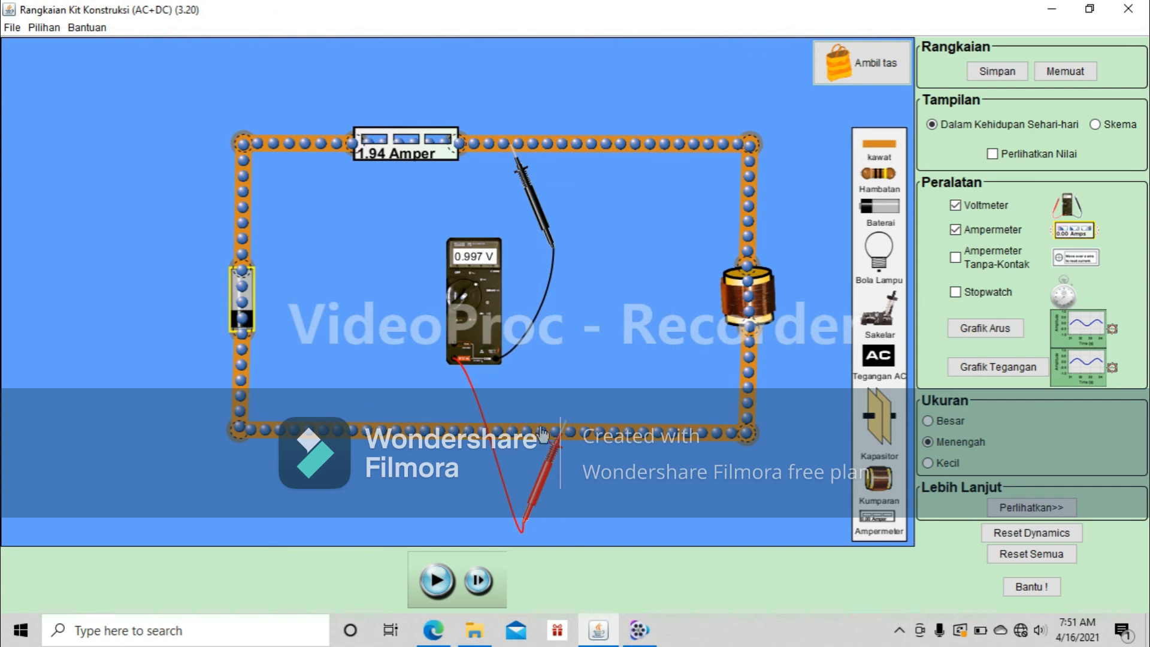
pyautogui.click(437, 580)
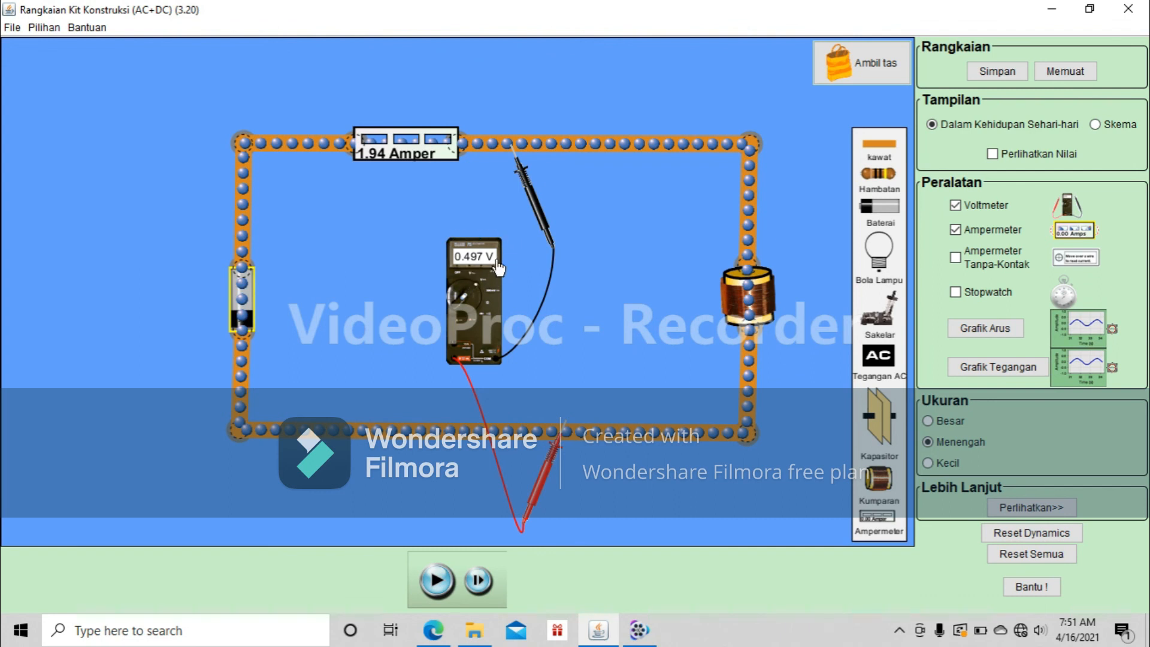
# Step: Move the ammeter along the upper wire to between the black voltmeter probe and the upper-right corner
pyautogui.click(381, 154)
pyautogui.moveTo(381, 155); pyautogui.dragTo(602, 158)
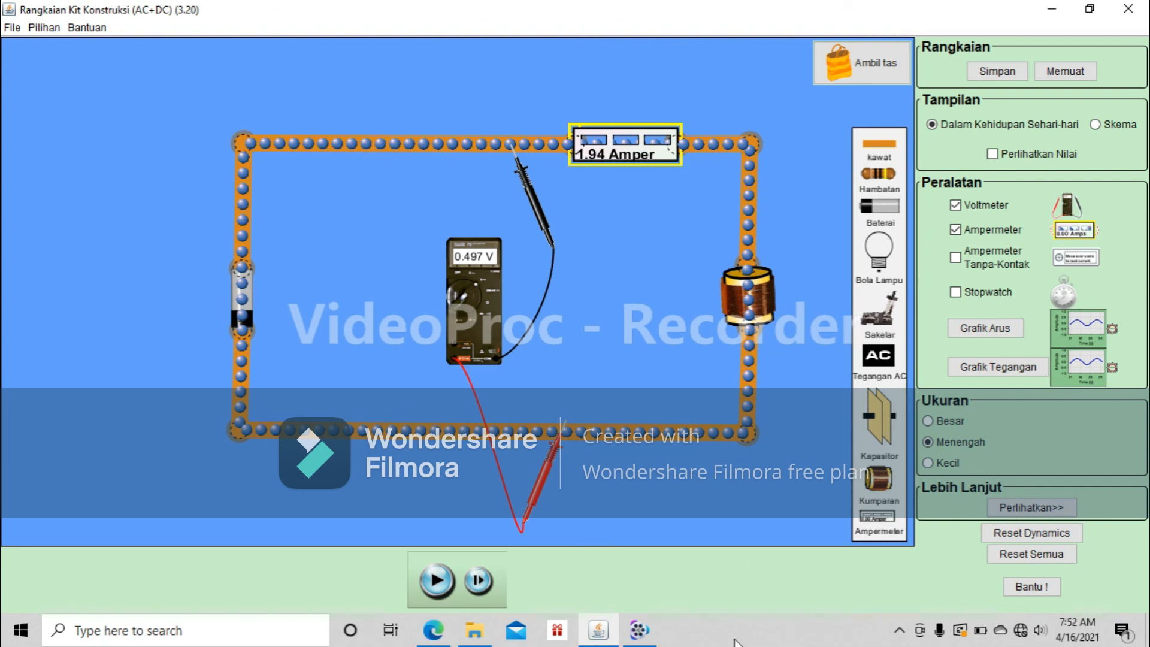
pyautogui.moveTo(639, 629)
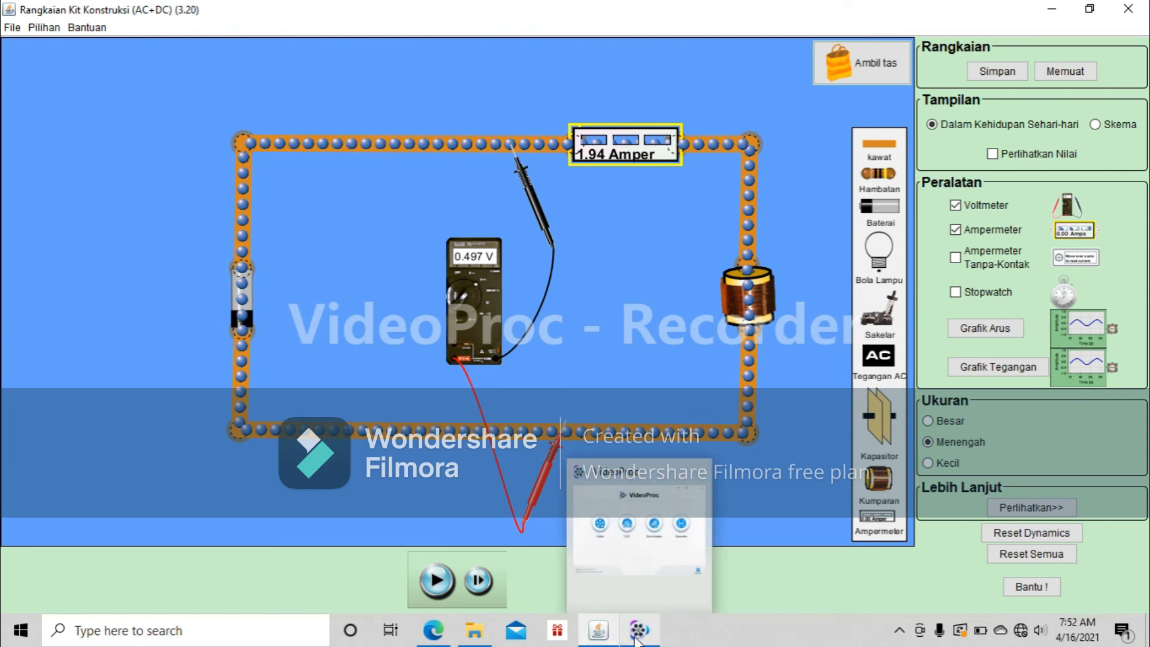
pyautogui.click(641, 582)
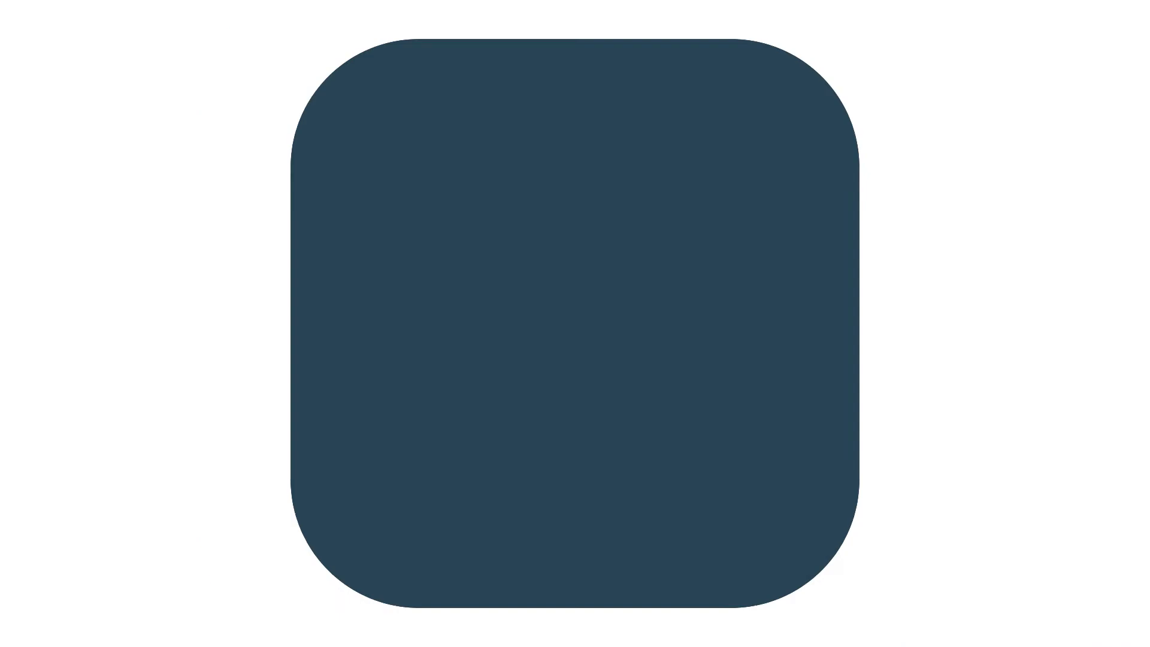